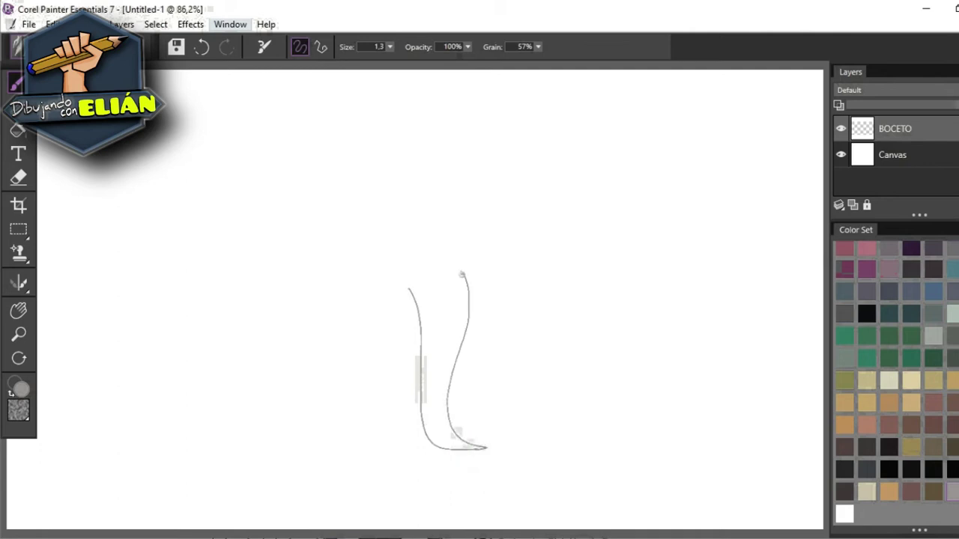
Step: Sketch the right inner limb with a curved inner arch and an outer contour meeting in a pointed foot
drag(457, 274, 532, 303)
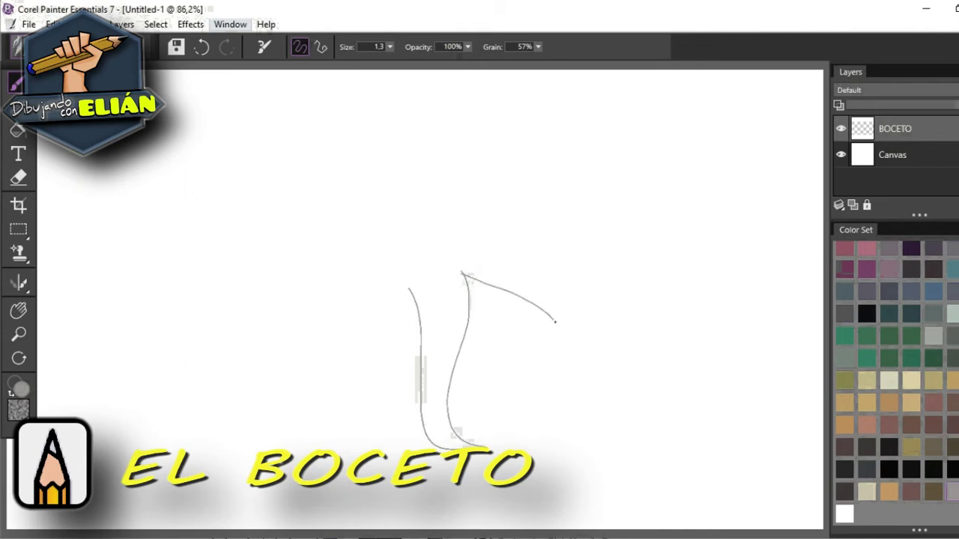
drag(579, 373, 587, 424)
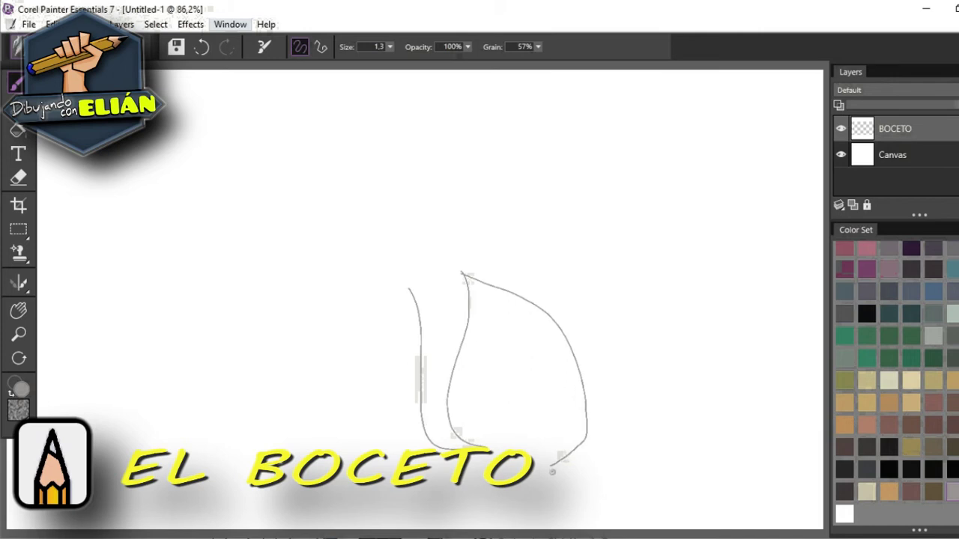
mouse_move(552, 464)
mouse_down()
mouse_move(570, 459)
mouse_move(601, 425)
mouse_up()
mouse_move(600, 373)
mouse_down()
mouse_move(594, 313)
mouse_move(569, 262)
mouse_move(463, 215)
mouse_up()
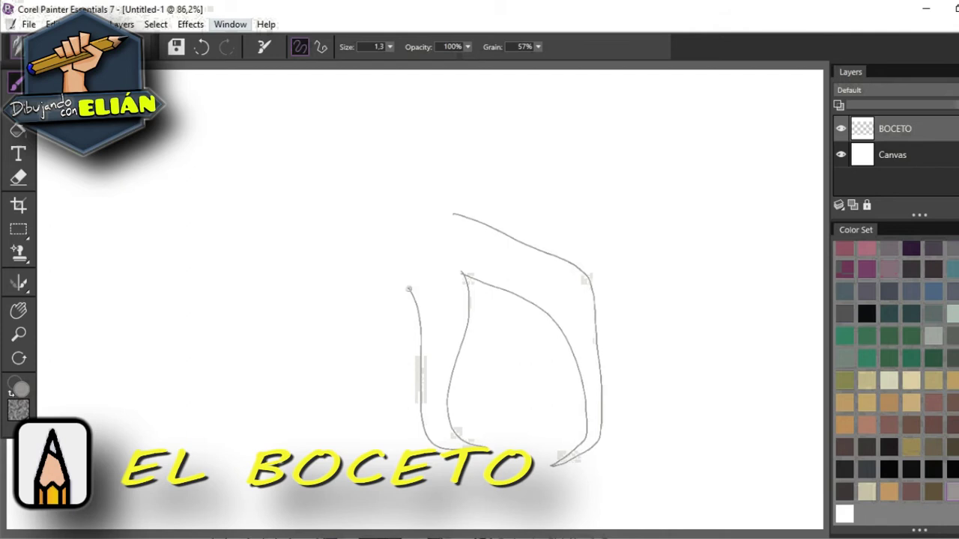
Step: Sketch the matching left inner limb, arching out from the central limb down to a pointed foot and back up
mouse_move(410, 289)
mouse_down()
mouse_move(347, 305)
mouse_move(304, 415)
mouse_move(319, 468)
mouse_up()
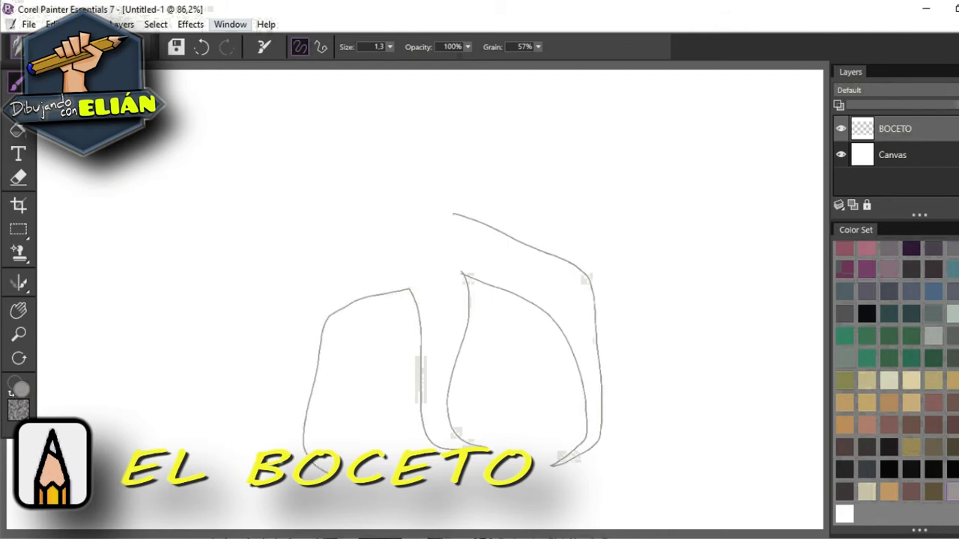
drag(290, 426, 298, 370)
mouse_move(299, 315)
mouse_down()
mouse_move(315, 263)
mouse_move(389, 226)
mouse_up()
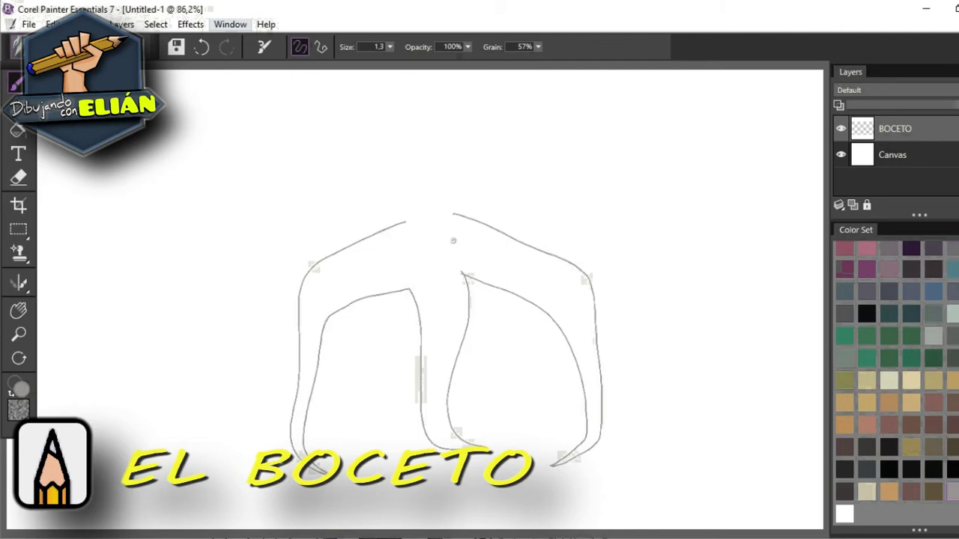
Step: Sketch the two large outer limbs with pointed feet around the inner ones, joined by a wavy upper contour
mouse_move(455, 238)
mouse_down()
mouse_move(500, 178)
mouse_move(527, 161)
mouse_move(551, 165)
mouse_move(603, 214)
mouse_move(652, 299)
mouse_up()
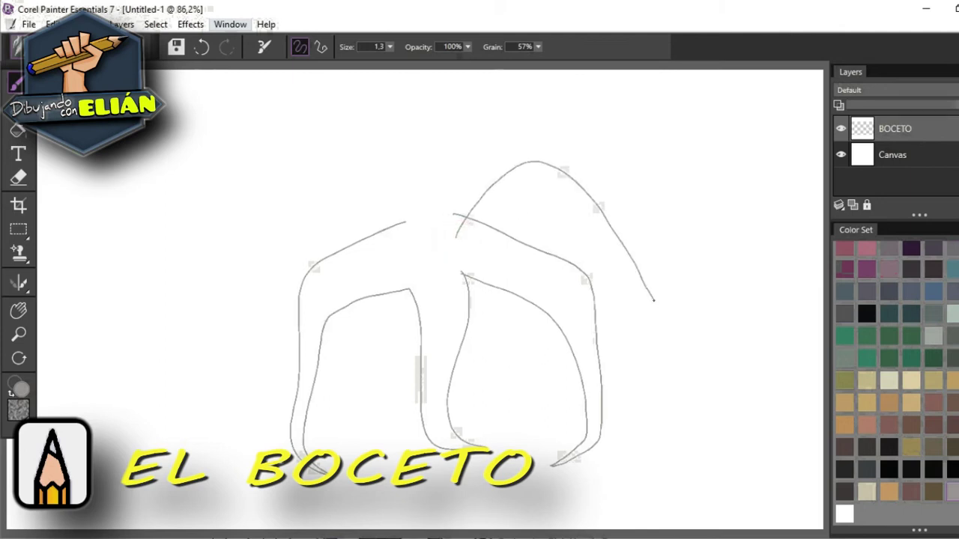
mouse_move(644, 475)
mouse_down()
mouse_move(619, 487)
mouse_move(662, 478)
mouse_move(690, 311)
mouse_move(616, 159)
mouse_move(588, 128)
mouse_move(558, 113)
mouse_up()
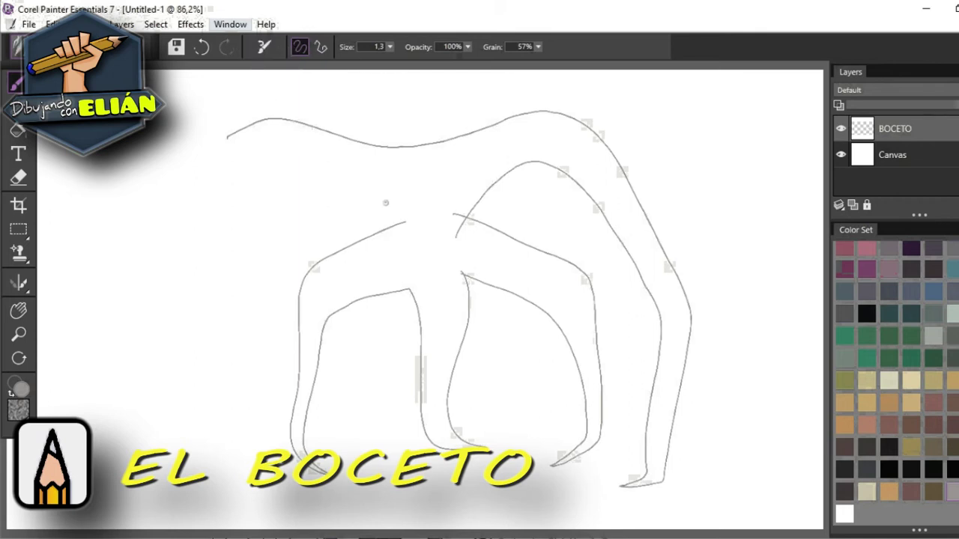
drag(397, 234, 342, 176)
mouse_move(274, 195)
mouse_down()
mouse_move(203, 281)
mouse_move(192, 417)
mouse_up()
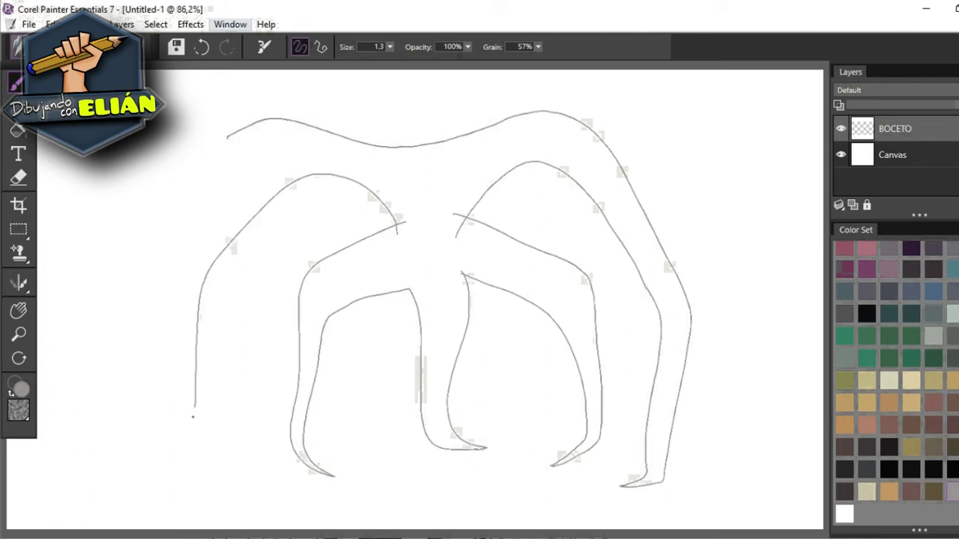
drag(255, 496, 196, 482)
mouse_move(173, 444)
mouse_down()
mouse_move(182, 241)
mouse_move(239, 124)
mouse_up()
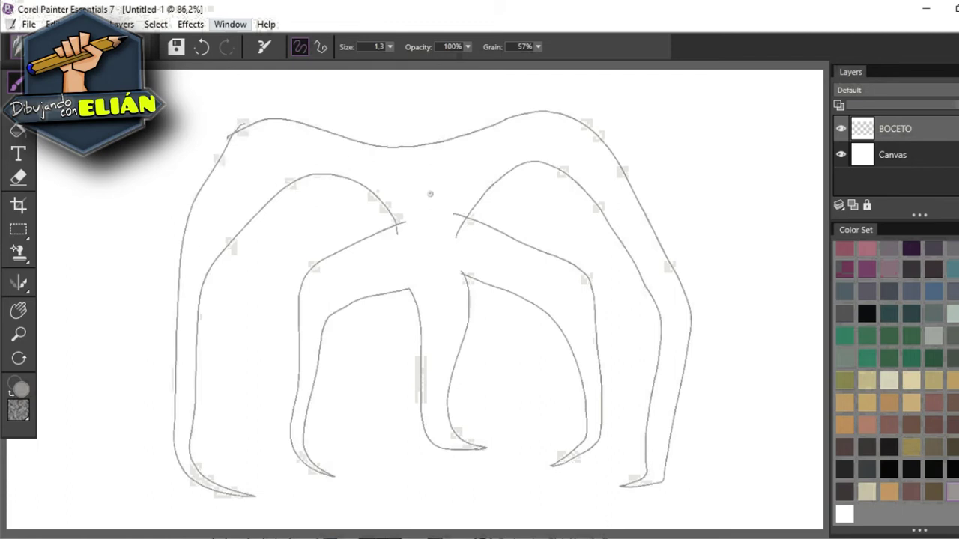
Step: Sketch an oval head at the centre of the upper contour, topped with a wavy pointed horn
drag(413, 202, 401, 147)
mouse_move(441, 119)
mouse_down()
mouse_move(458, 141)
mouse_move(465, 178)
mouse_move(457, 203)
mouse_move(413, 203)
mouse_up()
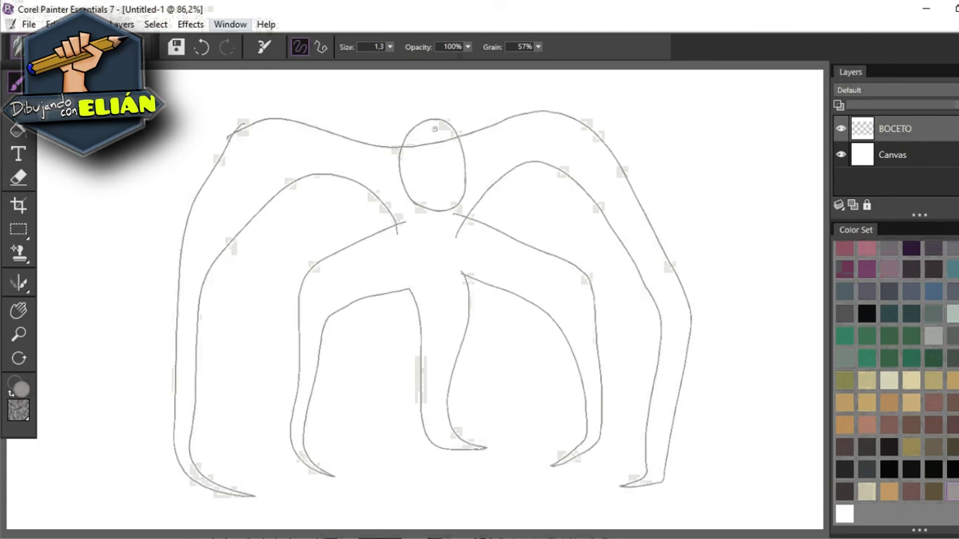
mouse_move(448, 138)
mouse_down()
mouse_move(433, 66)
mouse_move(436, 79)
mouse_move(431, 71)
mouse_move(416, 90)
mouse_move(417, 145)
mouse_up()
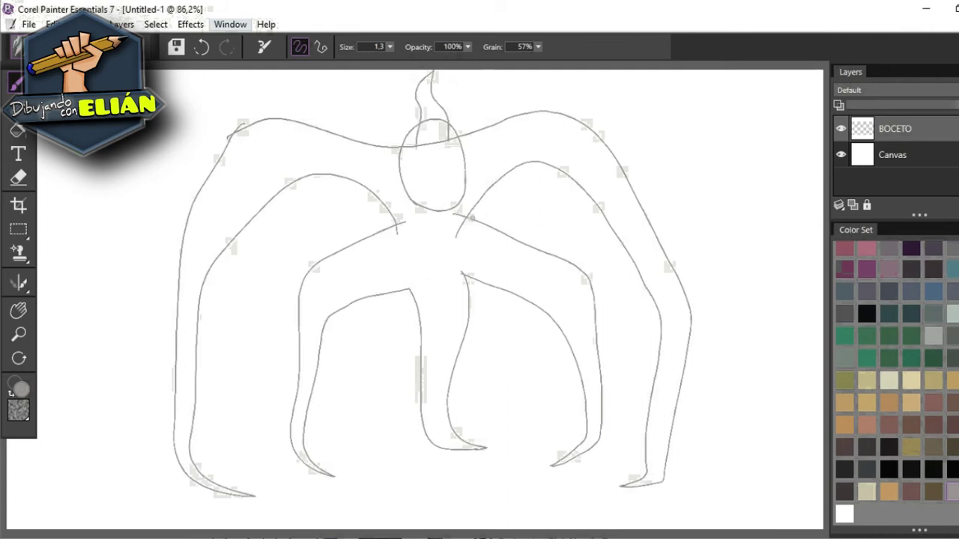
Step: Sketch a thin, curved, pointed offshoot crossing the inner edge of each inner limb
mouse_move(578, 336)
mouse_down()
mouse_move(537, 428)
mouse_move(541, 460)
mouse_move(537, 350)
mouse_move(567, 306)
mouse_up()
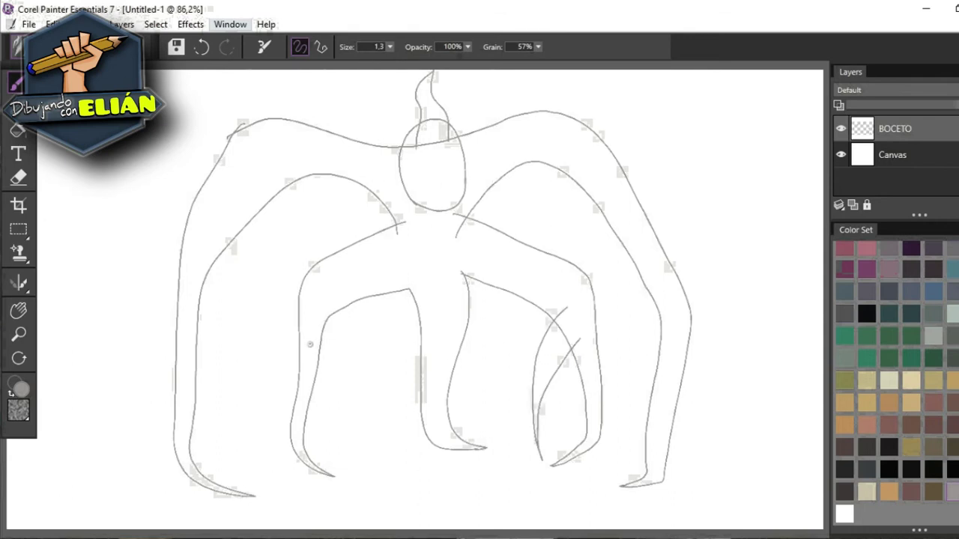
drag(310, 322, 345, 398)
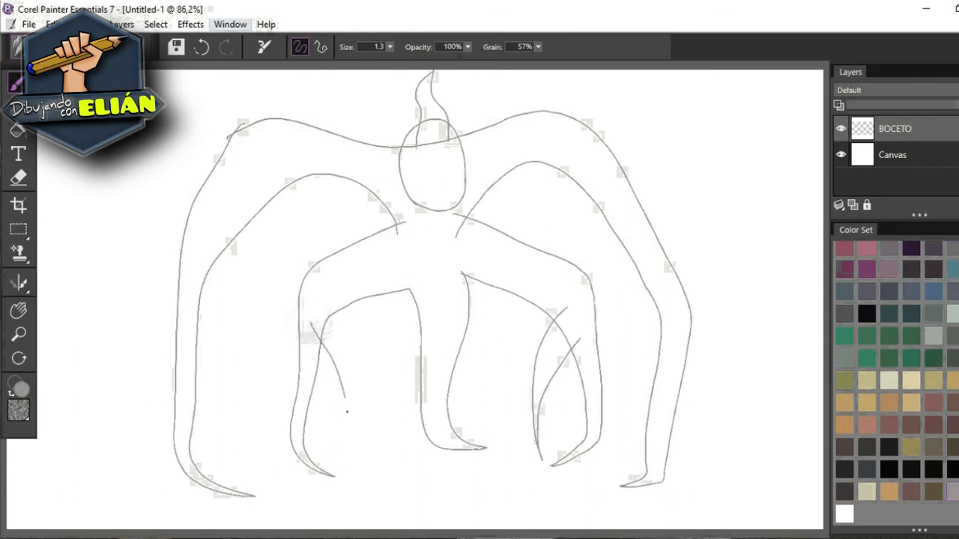
mouse_move(344, 470)
mouse_down()
mouse_move(353, 426)
mouse_move(348, 341)
mouse_move(326, 302)
mouse_up()
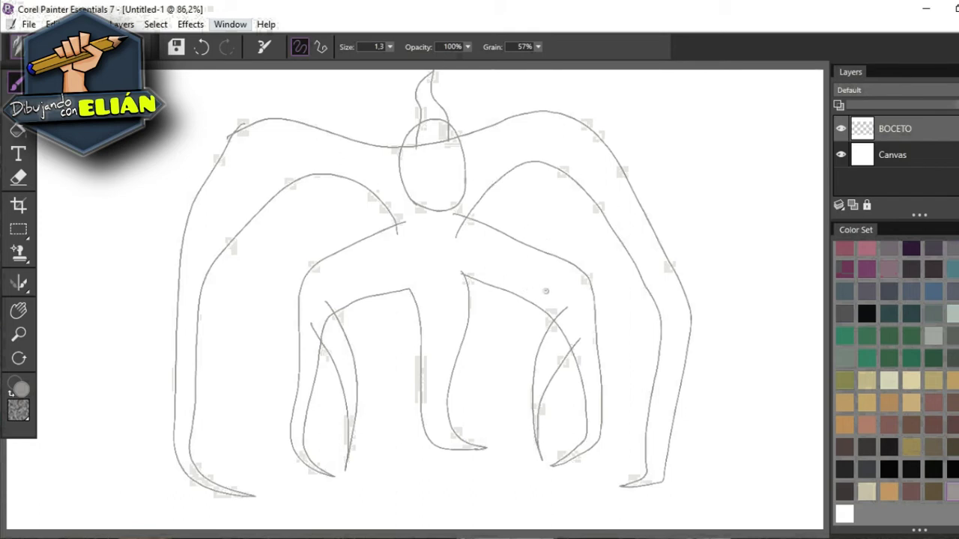
Step: Sketch small curved claws branching to both sides near the lower ends of the two outer limbs
mouse_move(660, 381)
mouse_down()
mouse_move(581, 452)
mouse_move(593, 477)
mouse_up()
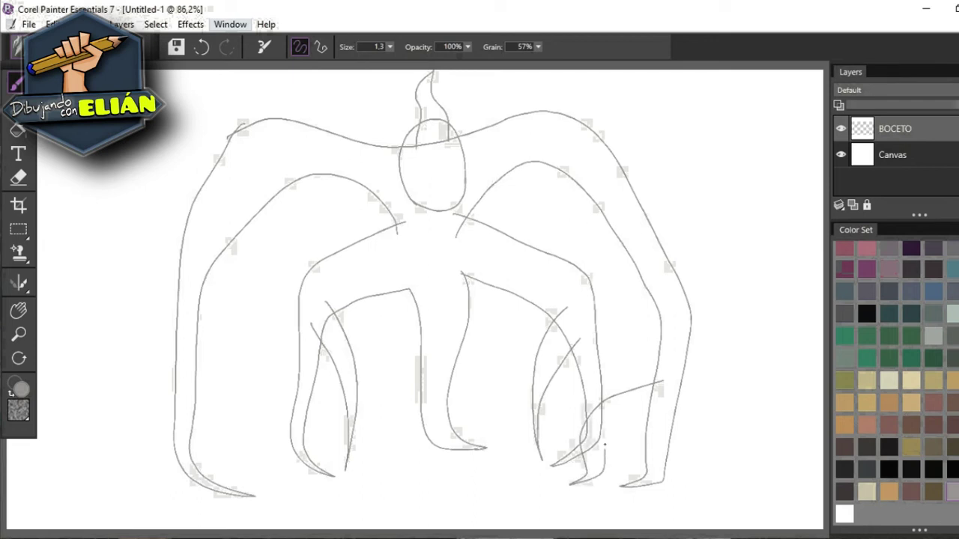
drag(643, 405, 654, 405)
mouse_move(680, 381)
mouse_down()
mouse_move(712, 462)
mouse_move(680, 475)
mouse_move(697, 461)
mouse_move(671, 421)
mouse_up()
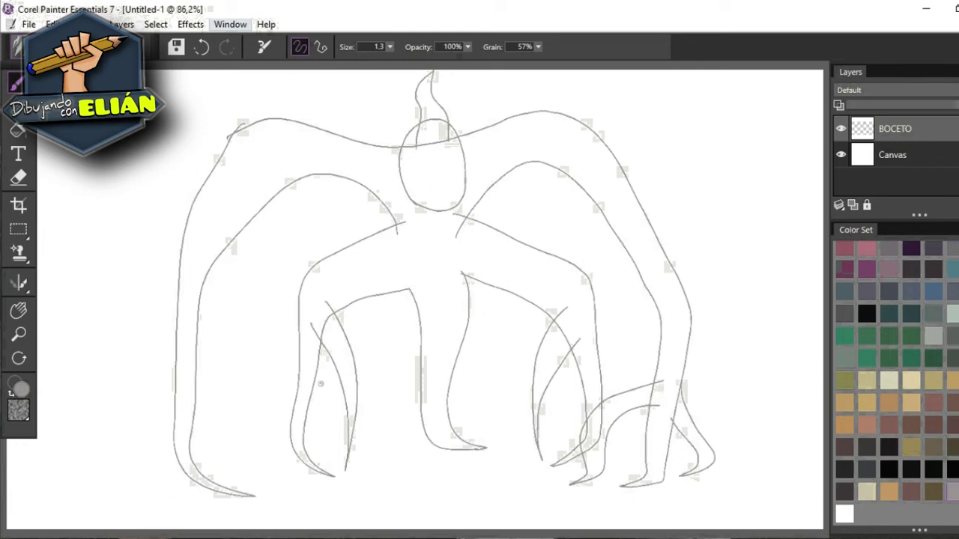
drag(188, 405, 252, 468)
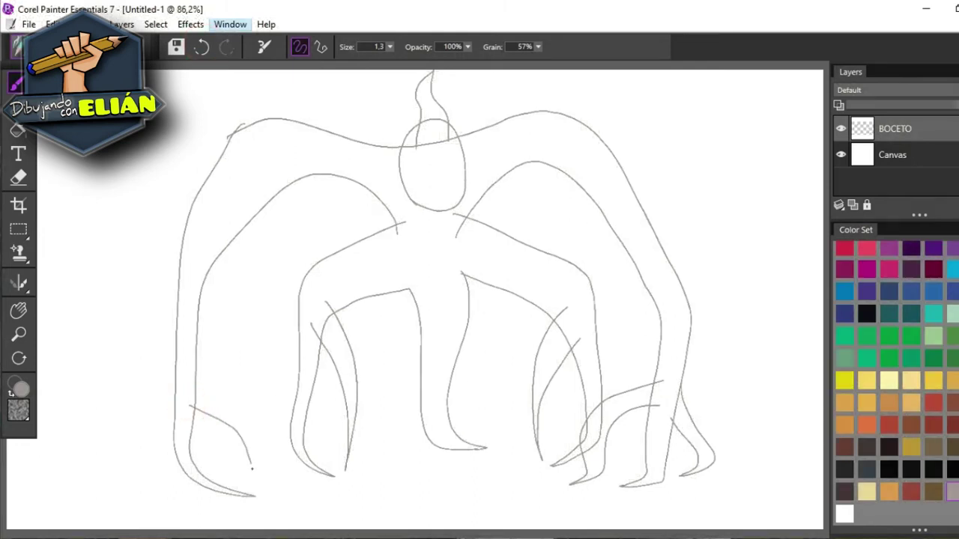
drag(194, 378, 232, 389)
mouse_move(177, 404)
mouse_down()
mouse_move(156, 423)
mouse_move(152, 446)
mouse_move(168, 483)
mouse_up()
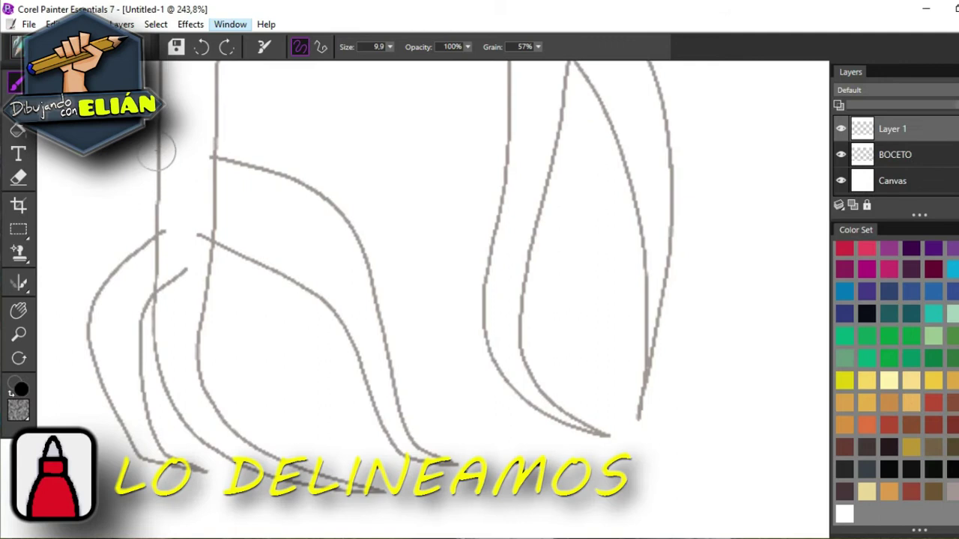
Step: Ink the left outer limb's foot and its two side claws with thick black lines on Layer 1
mouse_move(156, 144)
mouse_down()
mouse_move(155, 381)
mouse_move(194, 436)
mouse_move(276, 483)
mouse_move(386, 494)
mouse_up()
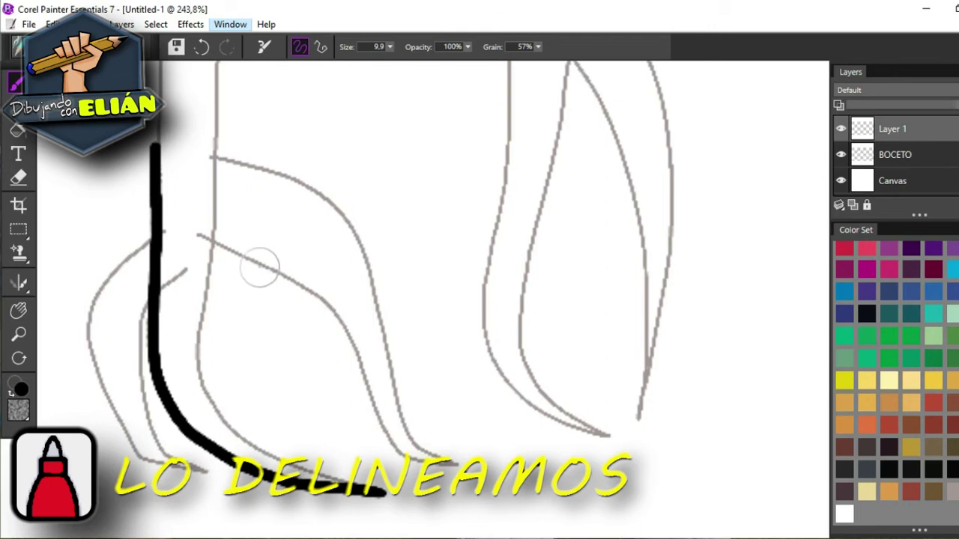
mouse_move(213, 238)
mouse_down()
mouse_move(203, 338)
mouse_move(221, 397)
mouse_move(284, 457)
mouse_move(382, 493)
mouse_up()
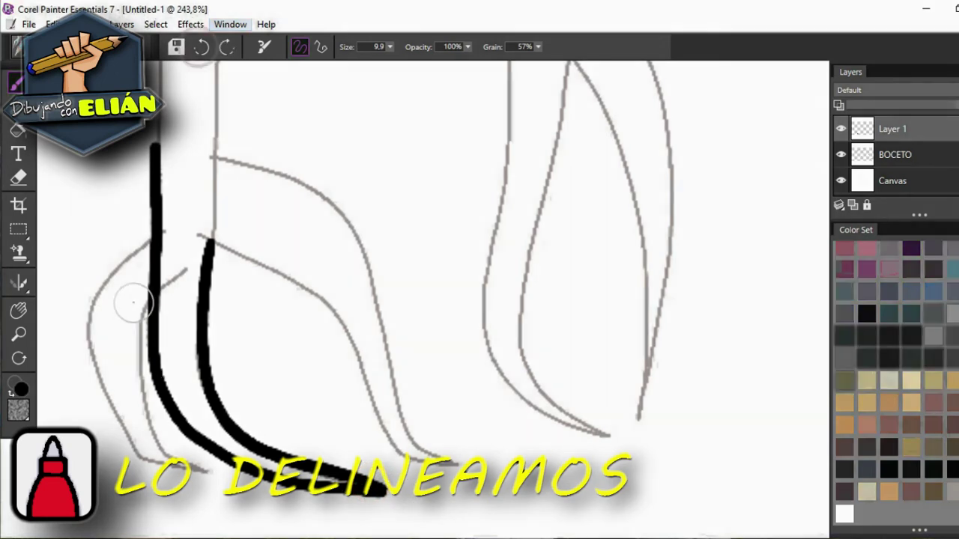
mouse_move(136, 335)
mouse_down()
mouse_move(145, 301)
mouse_move(154, 442)
mouse_move(219, 482)
mouse_up()
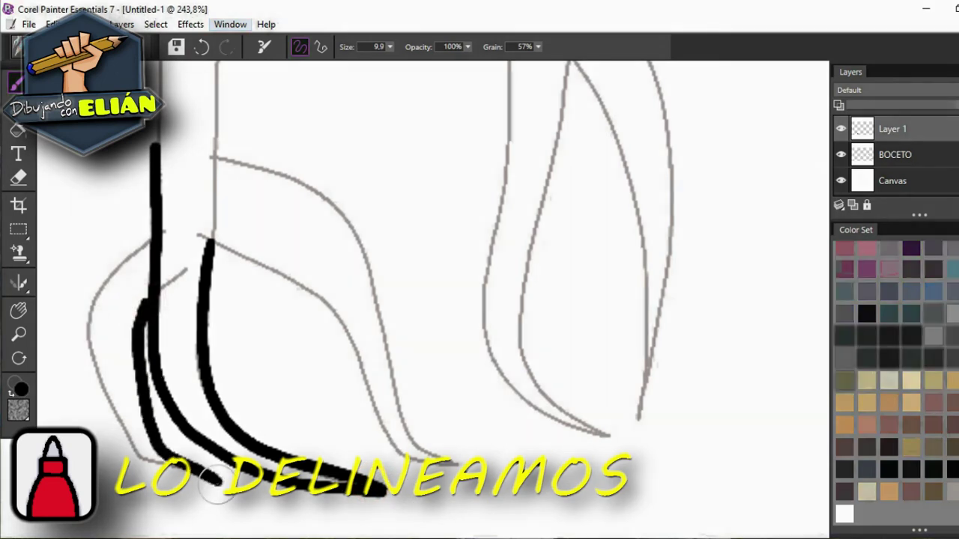
mouse_move(150, 229)
mouse_down()
mouse_move(102, 282)
mouse_move(95, 325)
mouse_move(122, 437)
mouse_move(144, 465)
mouse_move(266, 502)
mouse_move(225, 493)
mouse_up()
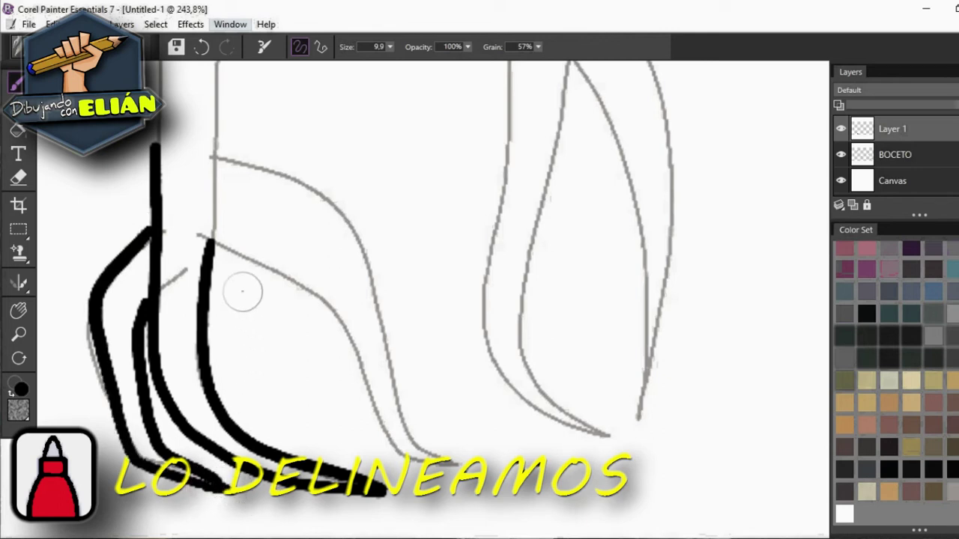
mouse_move(212, 244)
mouse_down()
mouse_move(322, 301)
mouse_move(354, 375)
mouse_move(361, 434)
mouse_move(419, 458)
mouse_up()
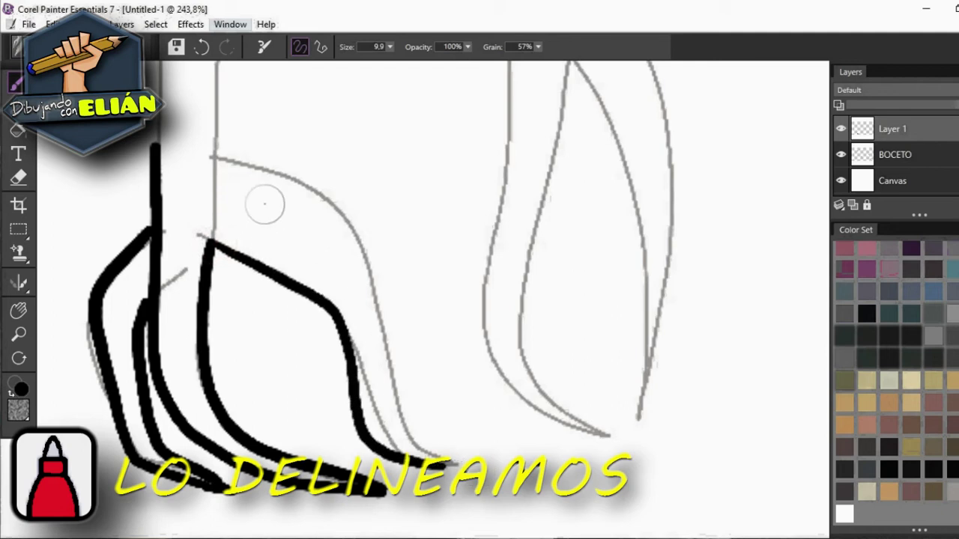
mouse_move(216, 156)
mouse_down()
mouse_move(363, 271)
mouse_move(394, 433)
mouse_move(495, 491)
mouse_up()
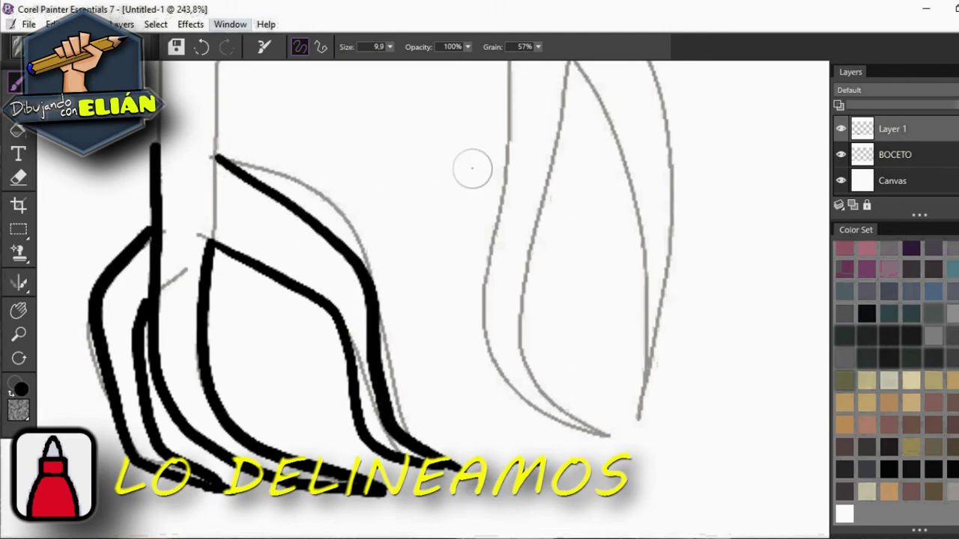
Step: Ink the inner contour of the left outer limb in black, from the claw up over the arch to the body
click(19, 334)
click(364, 47)
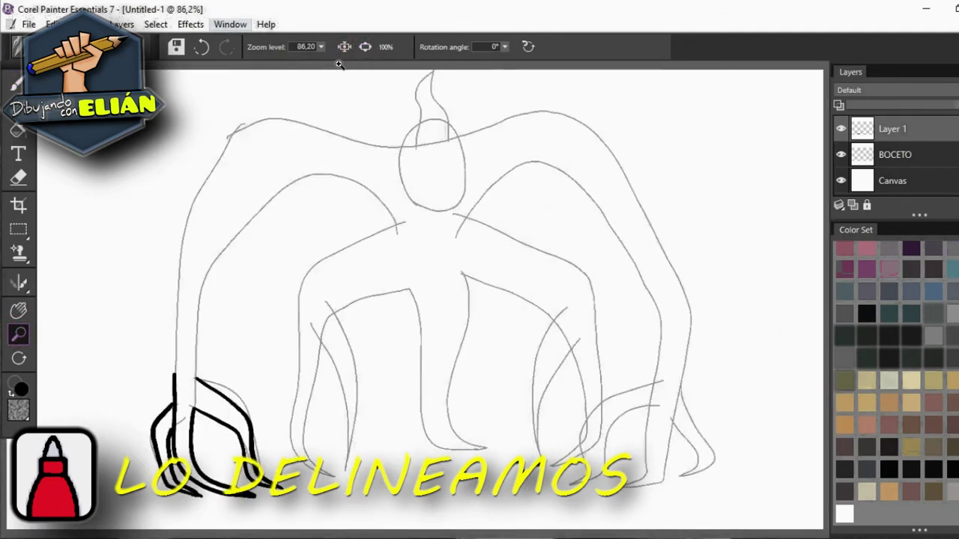
drag(179, 210, 234, 199)
click(18, 310)
drag(382, 344, 322, 223)
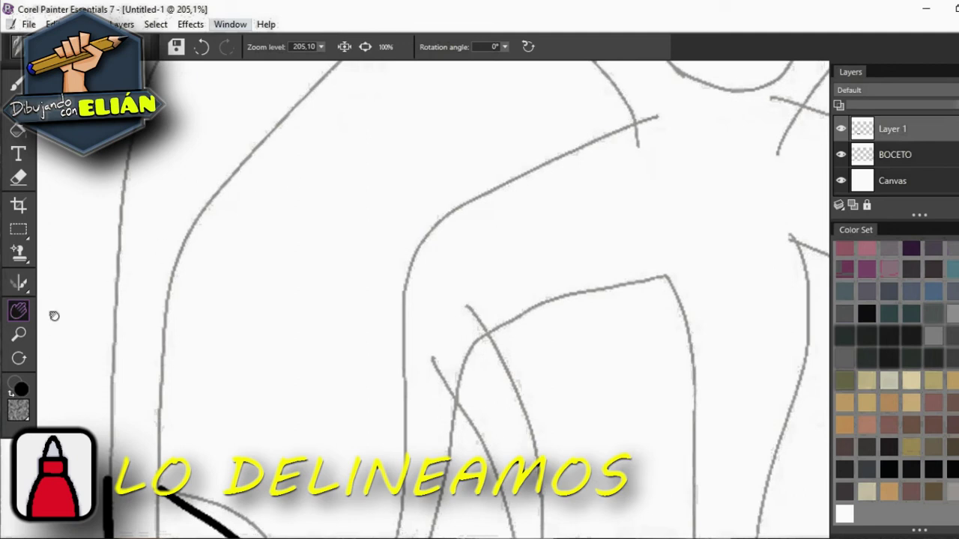
click(17, 82)
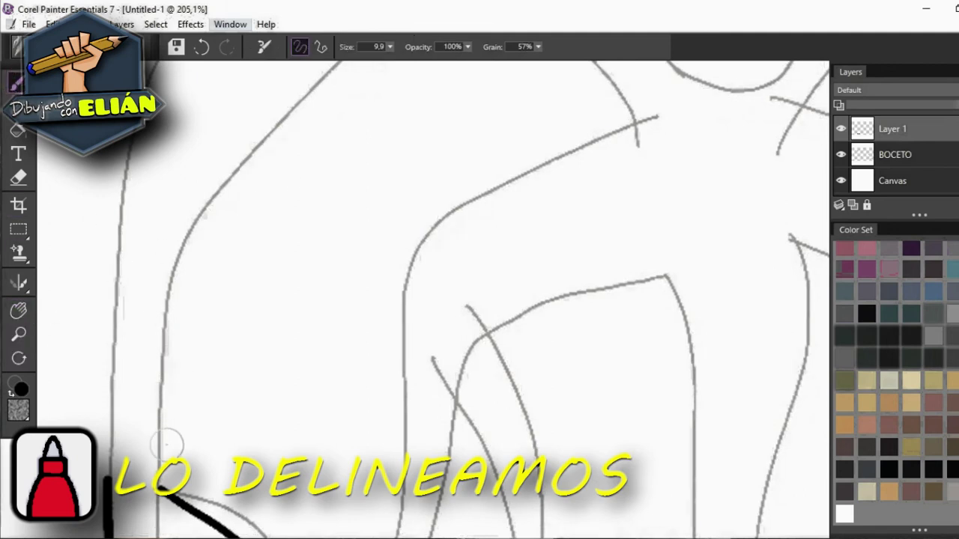
mouse_move(156, 496)
mouse_down()
mouse_move(162, 348)
mouse_move(187, 237)
mouse_move(228, 169)
mouse_move(304, 93)
mouse_move(350, 66)
mouse_up()
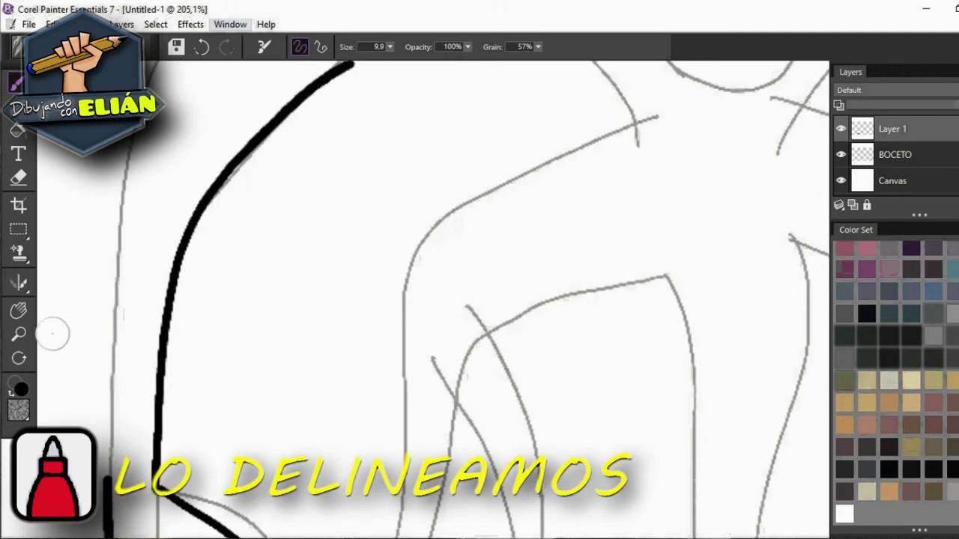
key(e)
drag(467, 208, 315, 357)
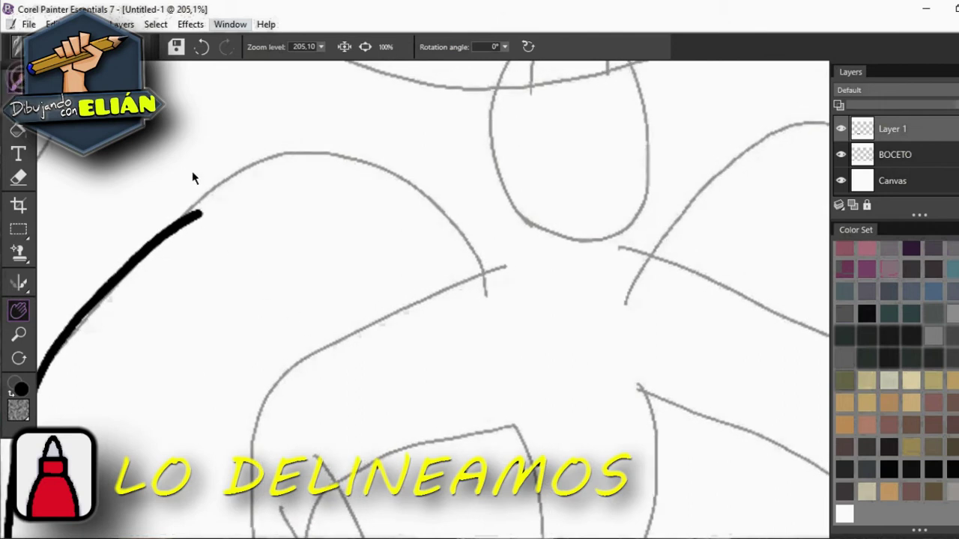
key(b)
mouse_move(186, 218)
mouse_down()
mouse_move(271, 190)
mouse_move(372, 187)
mouse_move(424, 208)
mouse_move(493, 307)
mouse_up()
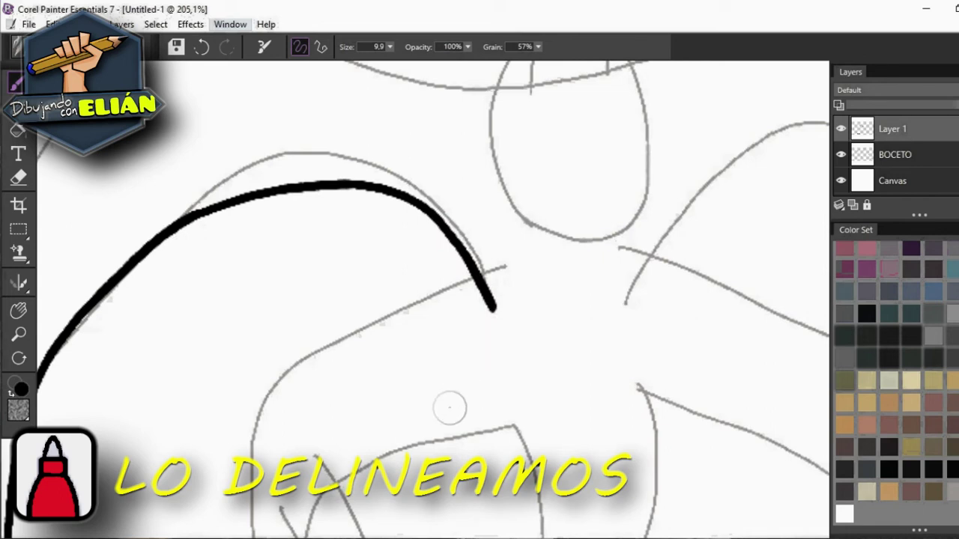
Step: Ink the outer contour of the left outer limb in black, from the foot up over the shoulder
click(19, 310)
mouse_move(187, 366)
mouse_down()
mouse_move(372, 321)
mouse_move(452, 217)
mouse_move(440, 198)
mouse_up()
click(17, 82)
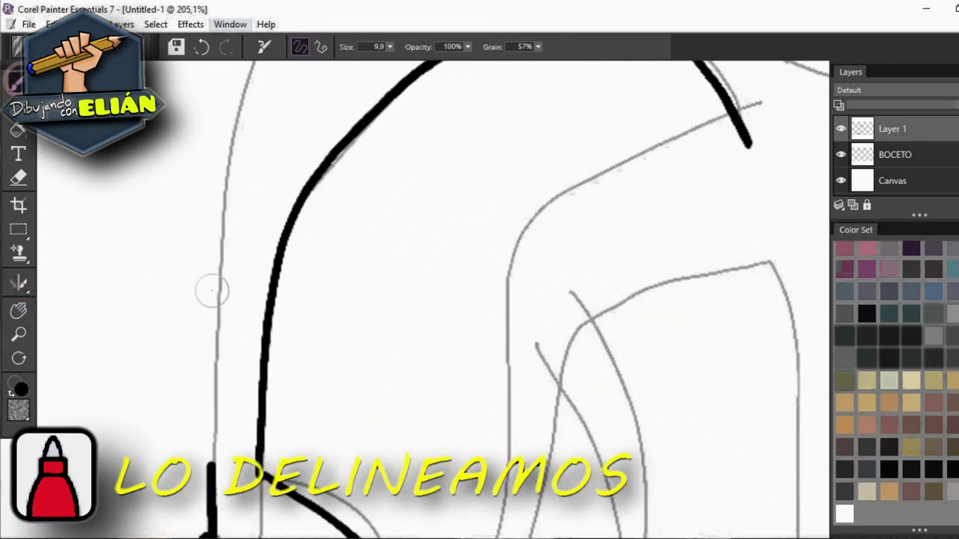
mouse_move(211, 468)
mouse_down()
mouse_move(214, 246)
mouse_move(235, 122)
mouse_move(257, 67)
mouse_up()
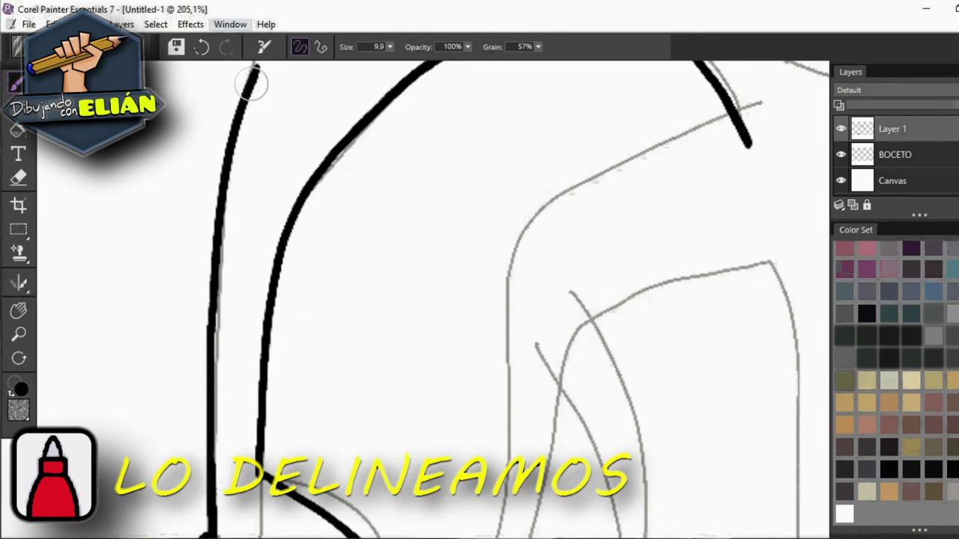
mouse_move(227, 174)
mouse_down()
mouse_move(235, 327)
mouse_move(159, 447)
mouse_up()
key(b)
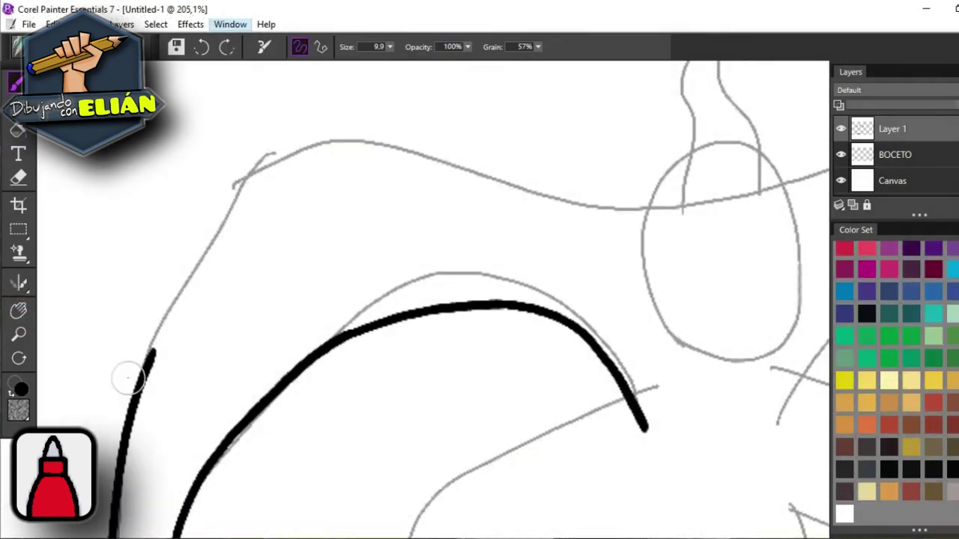
mouse_move(153, 354)
mouse_down()
mouse_move(219, 229)
mouse_move(302, 129)
mouse_move(366, 121)
mouse_up()
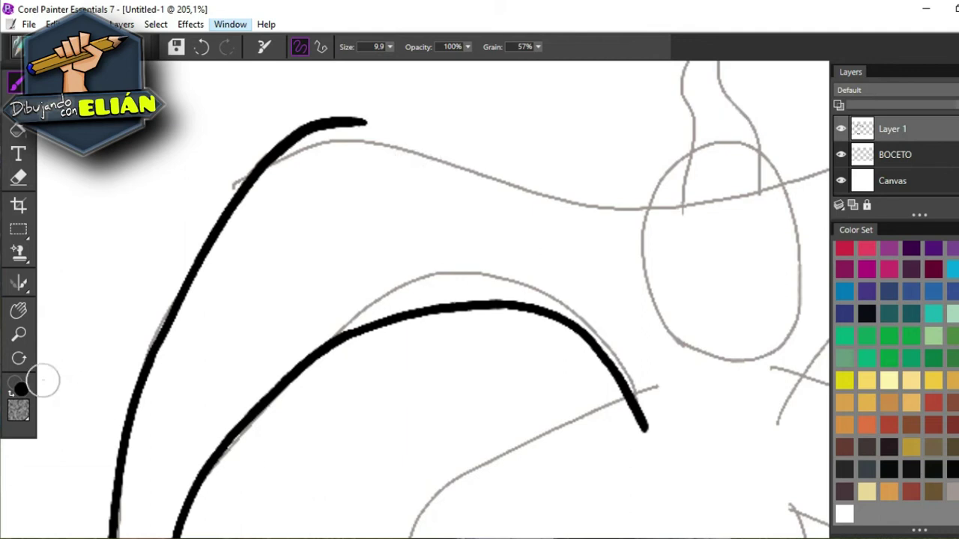
Step: Extend the black upper contour from the left shoulder down to the edge of the head
click(19, 310)
drag(600, 269, 403, 367)
key(b)
mouse_move(167, 218)
mouse_down()
mouse_move(358, 307)
mouse_move(439, 317)
mouse_up()
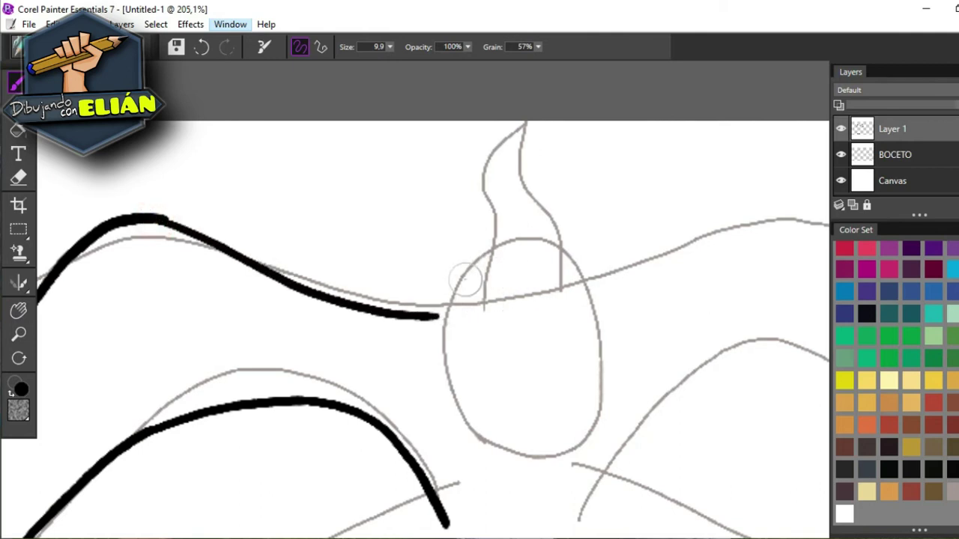
Step: Ink the head in black as an oval tapering to a pointed chin, and outline the curved horn above it
mouse_move(478, 257)
mouse_down()
mouse_move(488, 248)
mouse_move(450, 300)
mouse_move(440, 355)
mouse_move(491, 450)
mouse_move(554, 519)
mouse_up()
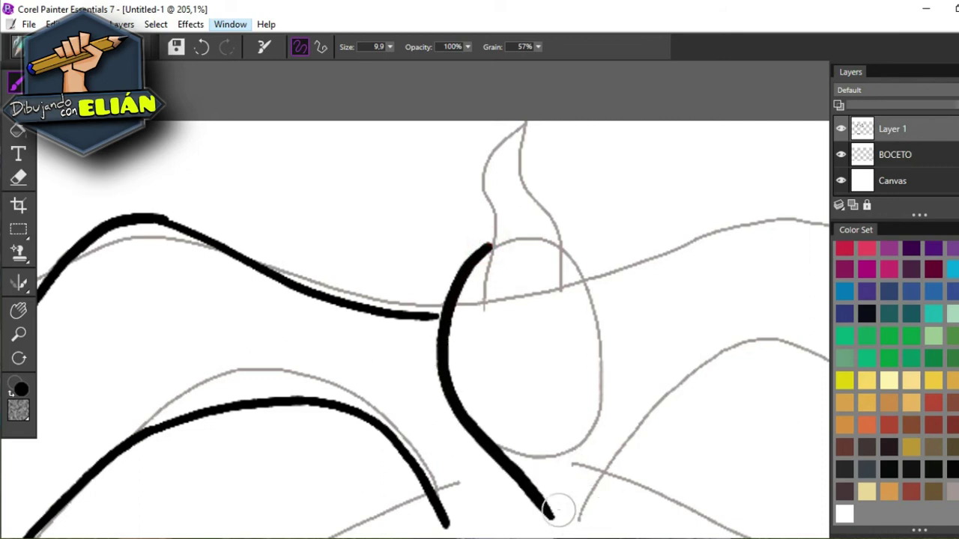
mouse_move(563, 246)
mouse_down()
mouse_move(596, 303)
mouse_move(600, 337)
mouse_move(596, 387)
mouse_move(555, 515)
mouse_up()
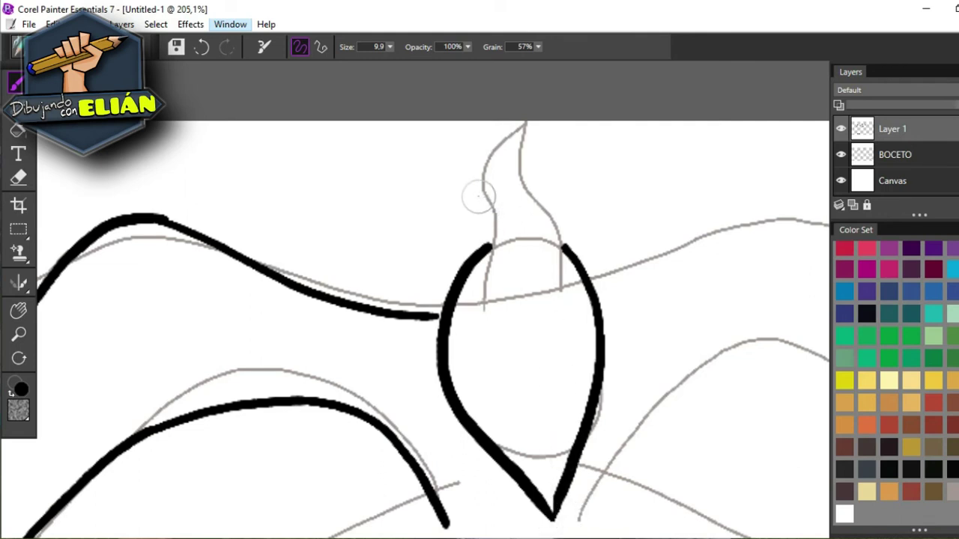
mouse_move(491, 246)
mouse_down()
mouse_move(470, 168)
mouse_move(535, 113)
mouse_up()
mouse_move(567, 251)
mouse_down()
mouse_move(515, 171)
mouse_move(524, 119)
mouse_up()
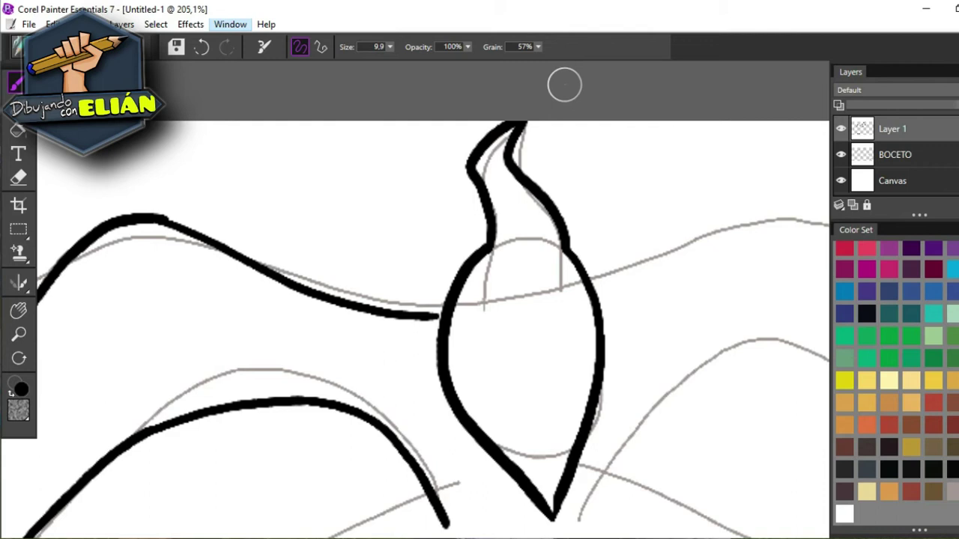
Step: Close the gap between the black left shoulder line and the side of the head
click(22, 319)
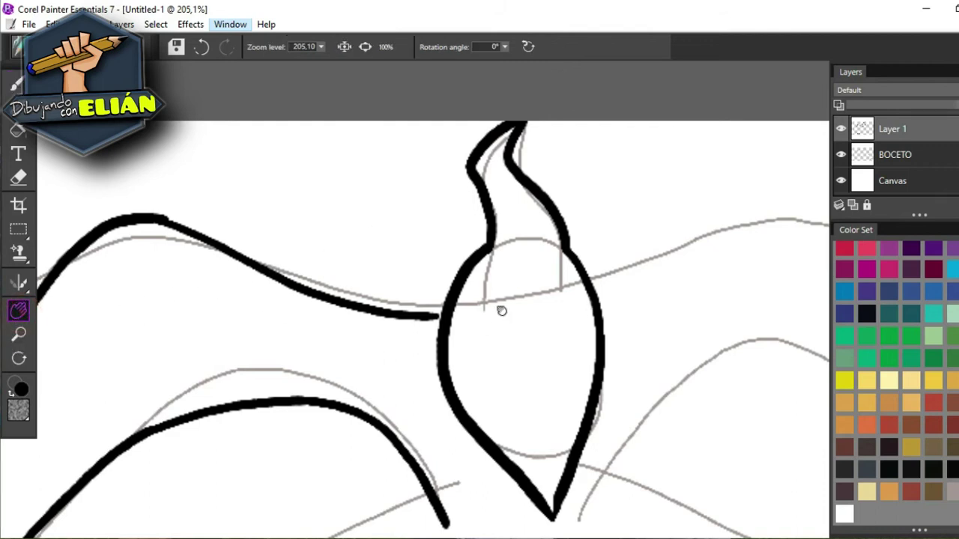
key(b)
drag(436, 317, 447, 318)
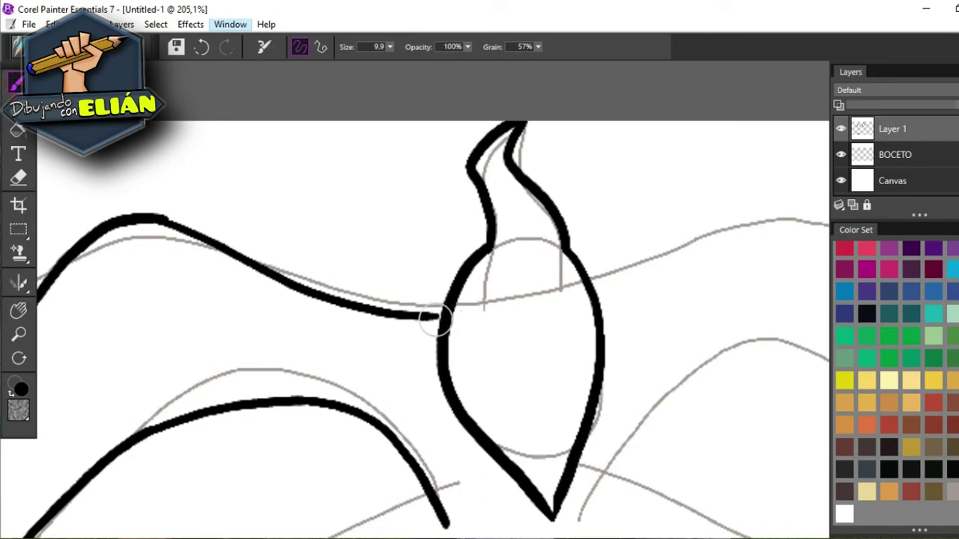
Step: Ink the right outer limb's foot and its outer side claw in black on Layer 1
click(19, 334)
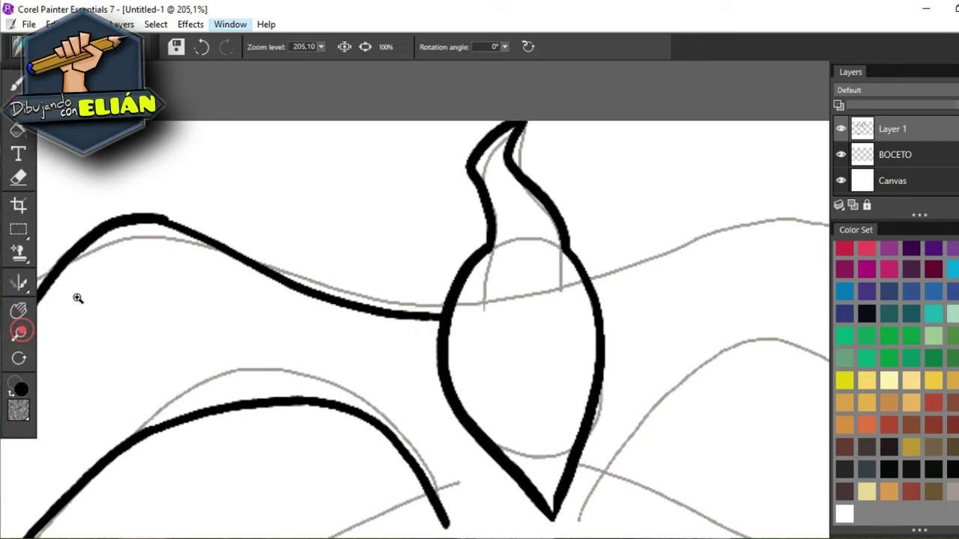
click(364, 47)
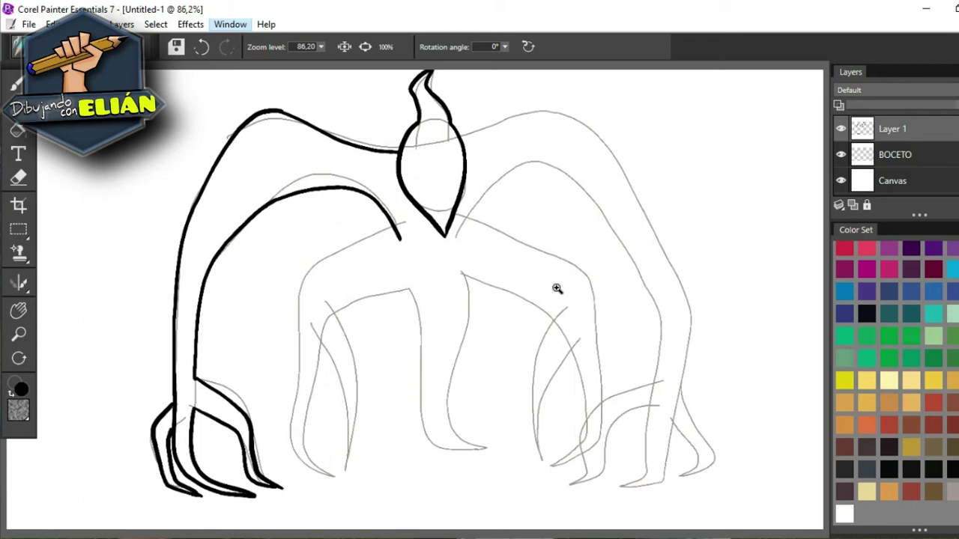
drag(691, 466, 768, 468)
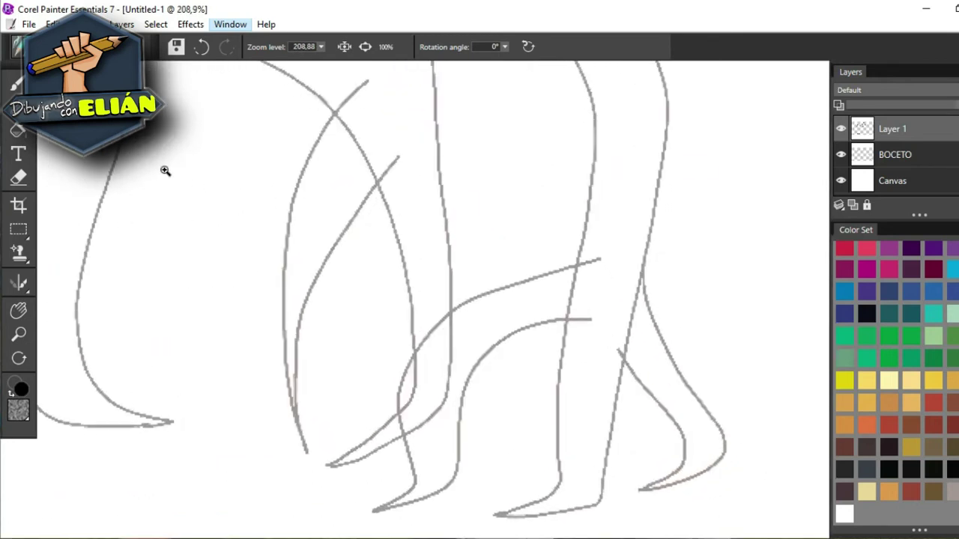
click(16, 82)
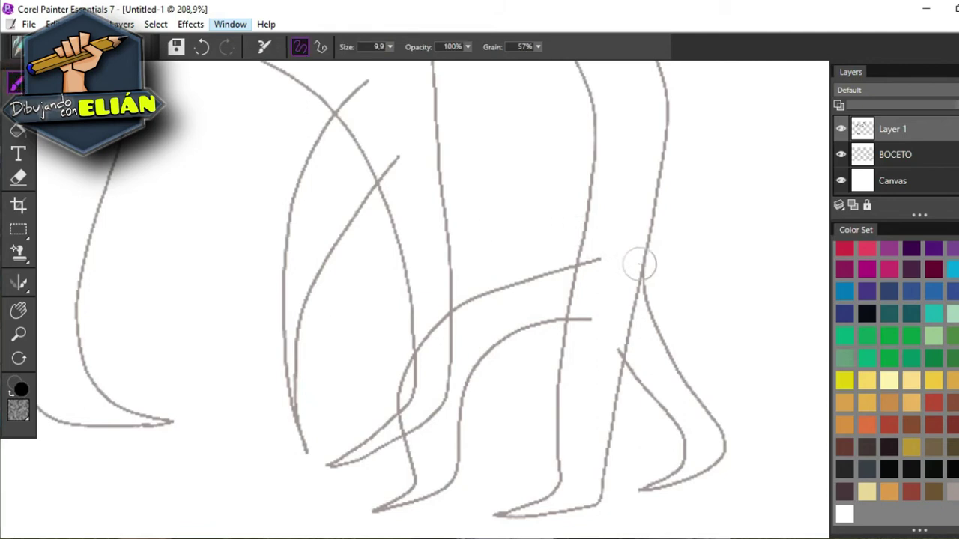
drag(651, 244, 608, 446)
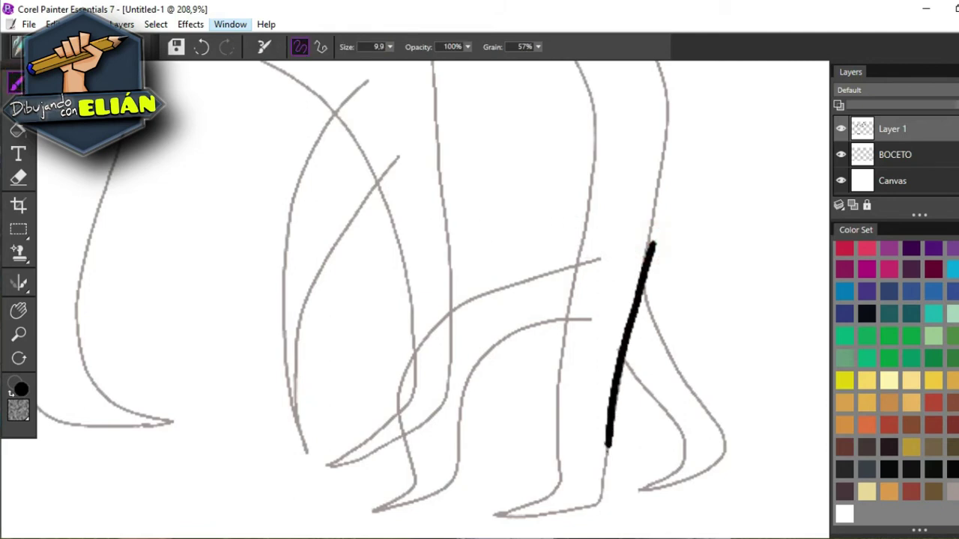
drag(603, 496, 492, 511)
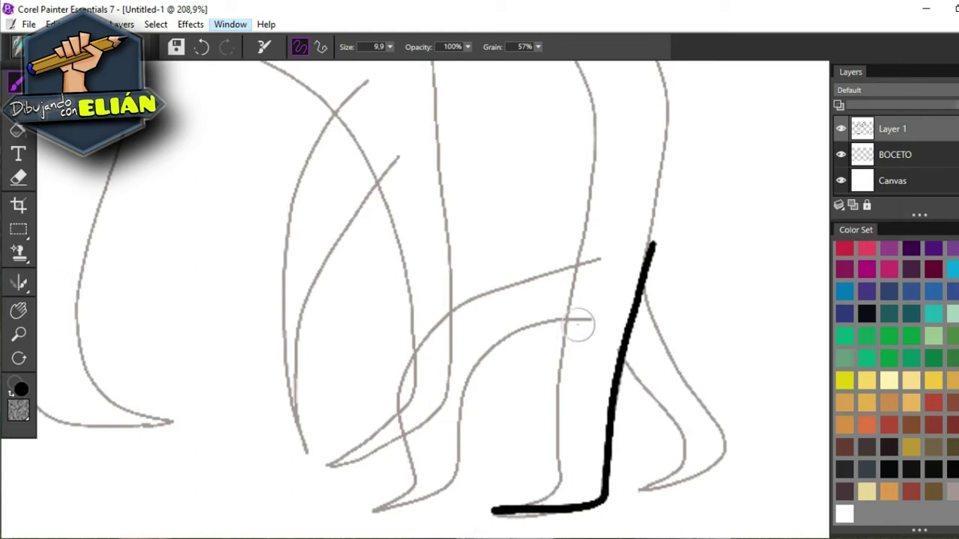
mouse_move(569, 319)
mouse_down()
mouse_move(552, 392)
mouse_move(561, 484)
mouse_move(502, 499)
mouse_move(573, 514)
mouse_move(606, 500)
mouse_up()
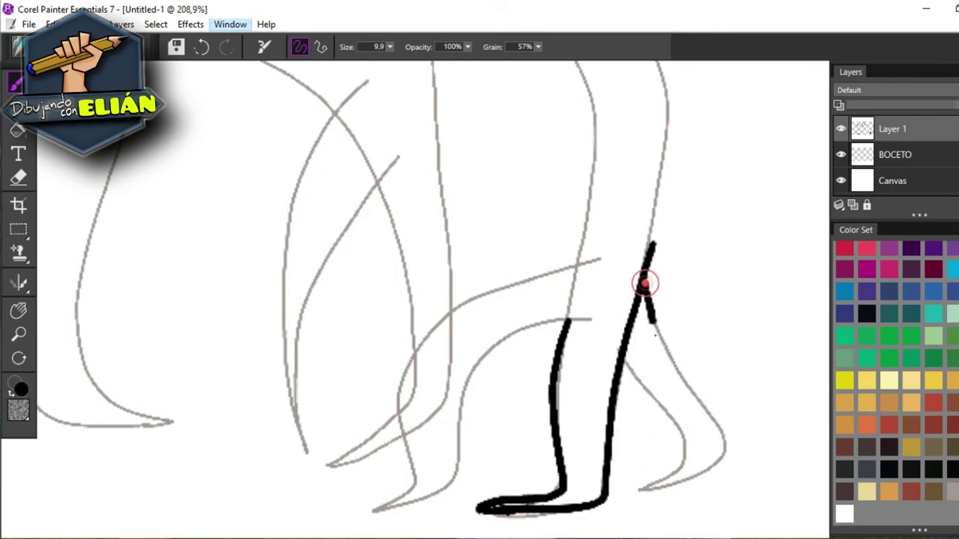
drag(645, 279, 698, 436)
drag(675, 487, 615, 492)
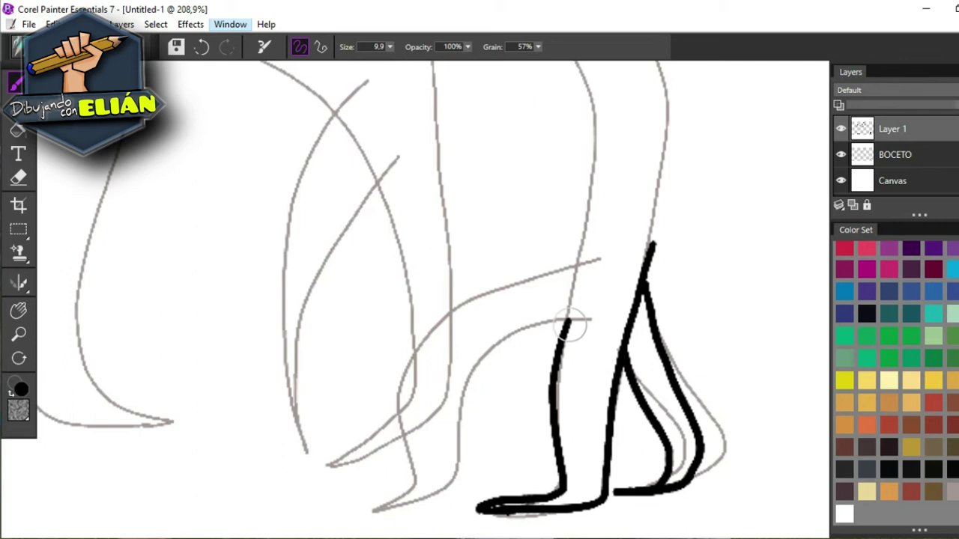
Step: Ink both edges of the right outer limb's inner side claw in black, from the ankle to the tip
mouse_move(570, 323)
mouse_down()
mouse_move(475, 360)
mouse_move(451, 458)
mouse_move(381, 502)
mouse_up()
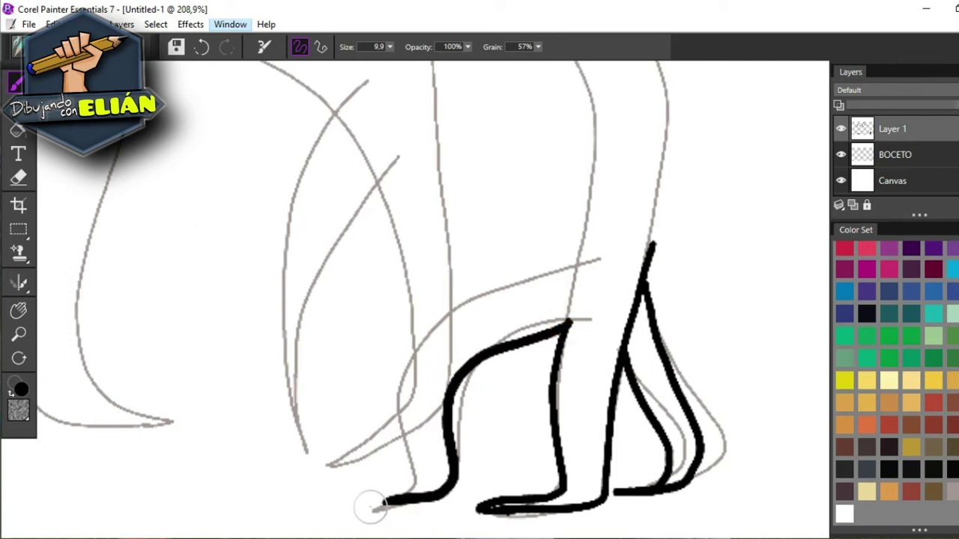
mouse_move(552, 271)
mouse_down()
mouse_move(438, 316)
mouse_move(414, 347)
mouse_move(423, 425)
mouse_up()
drag(432, 470, 385, 503)
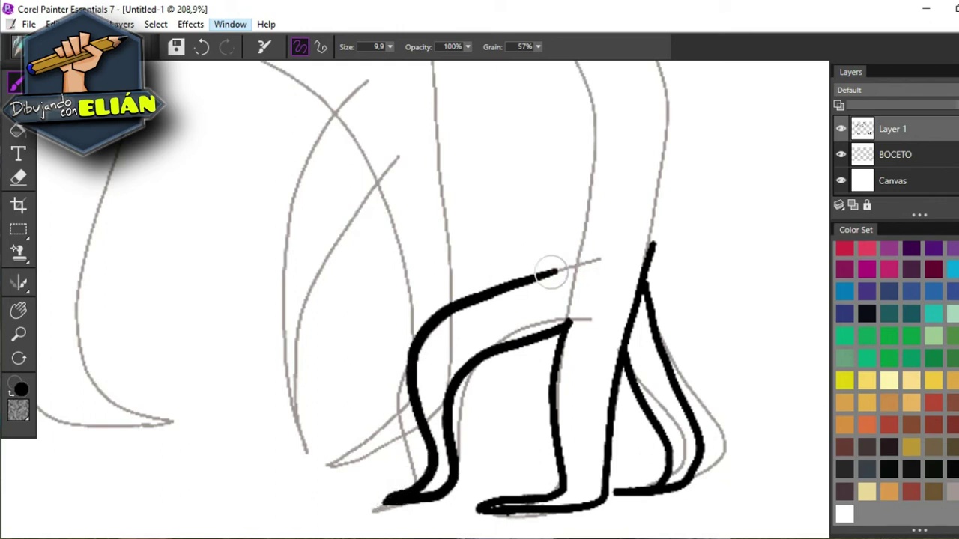
drag(551, 272, 578, 259)
Step: Ink the inner and outer contours of the right outer limb in black, from the claws up to mid-limb
click(19, 311)
drag(704, 159, 505, 359)
key(b)
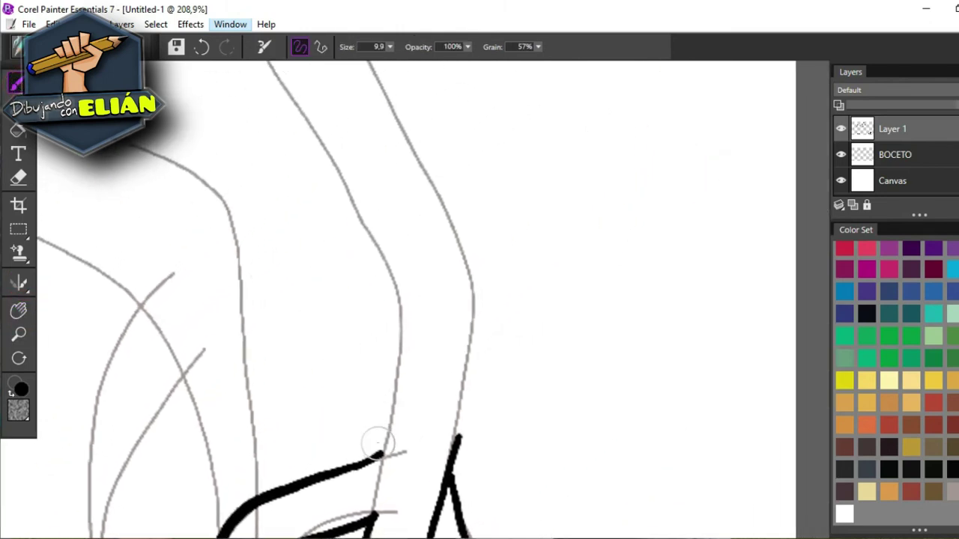
drag(381, 454, 397, 338)
mouse_move(386, 281)
mouse_down()
mouse_move(322, 142)
mouse_move(266, 65)
mouse_up()
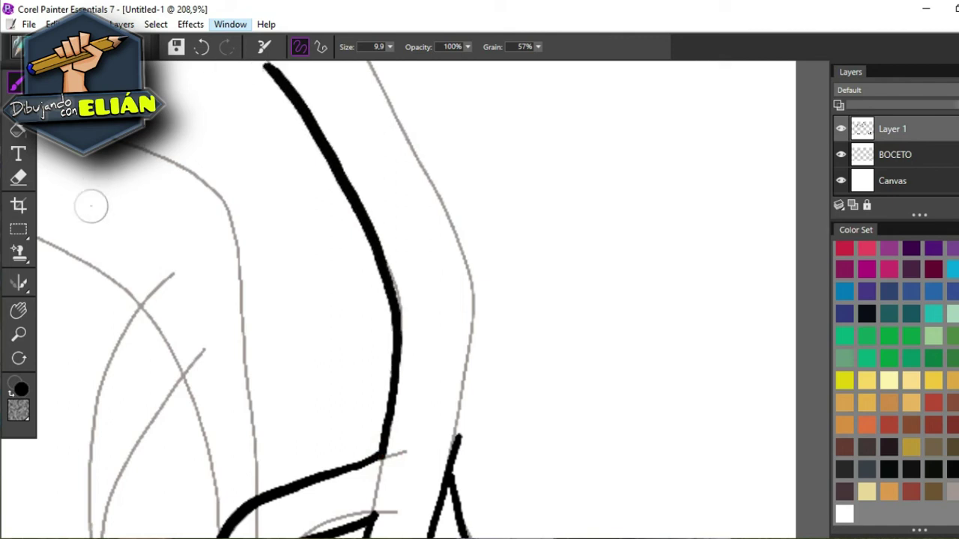
mouse_move(457, 418)
mouse_down()
mouse_move(447, 466)
mouse_move(472, 347)
mouse_move(474, 238)
mouse_move(364, 63)
mouse_up()
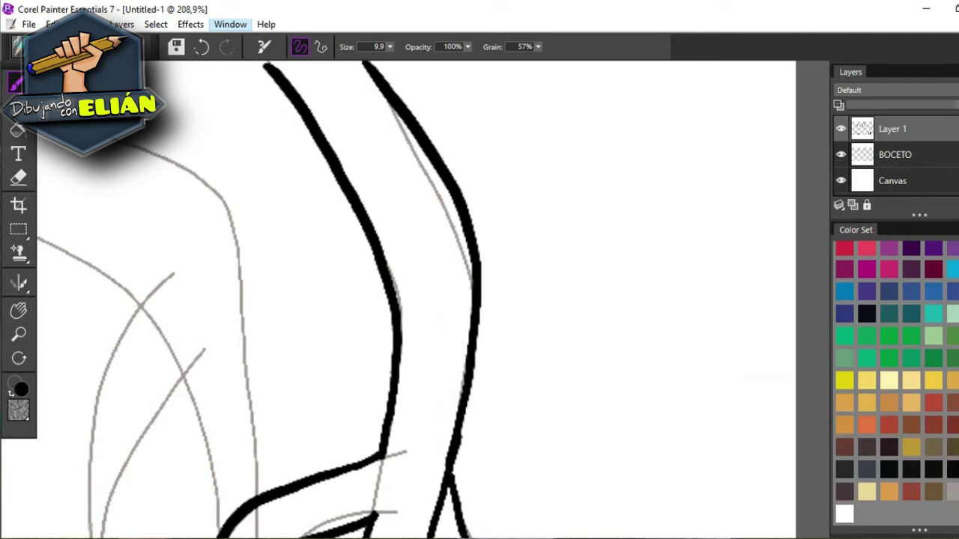
Step: Continue both black contours of the right outer limb over the arch, the inner one to the body and the outer one to the head
click(18, 310)
mouse_move(268, 175)
mouse_down()
mouse_move(324, 307)
mouse_move(405, 409)
mouse_move(517, 434)
mouse_up()
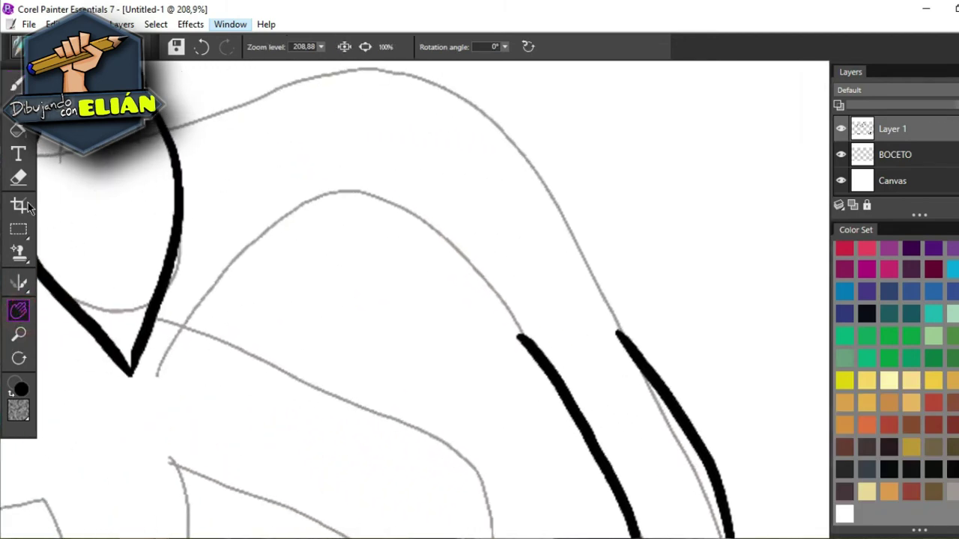
click(17, 82)
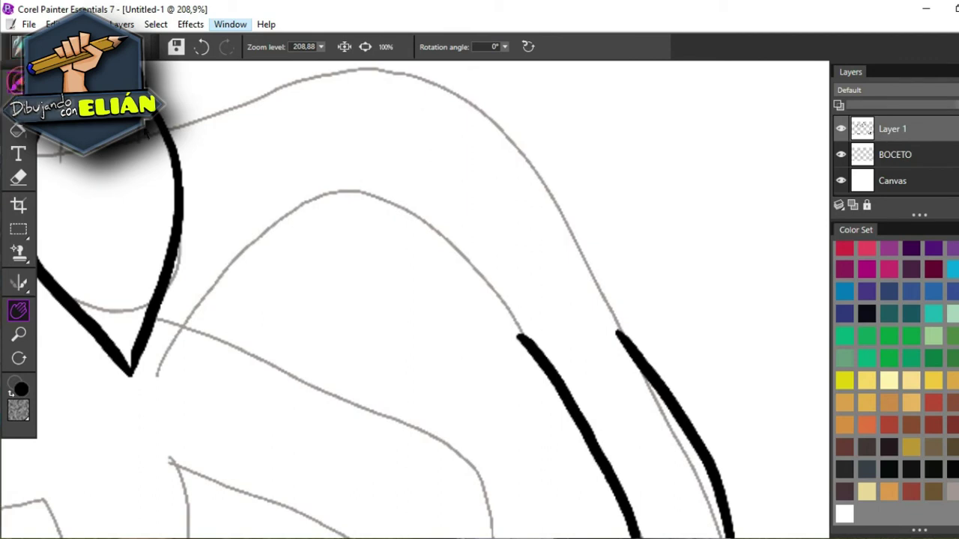
click(529, 346)
mouse_move(529, 346)
mouse_down()
mouse_move(458, 268)
mouse_move(378, 212)
mouse_move(308, 216)
mouse_move(240, 276)
mouse_move(173, 377)
mouse_up()
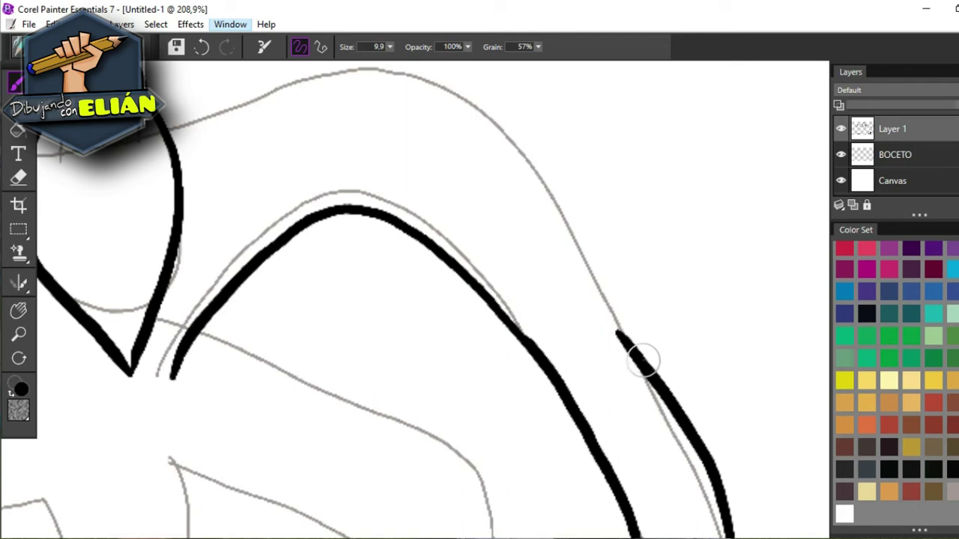
mouse_move(617, 333)
mouse_down()
mouse_move(528, 143)
mouse_move(452, 92)
mouse_move(411, 77)
mouse_move(357, 77)
mouse_move(191, 134)
mouse_up()
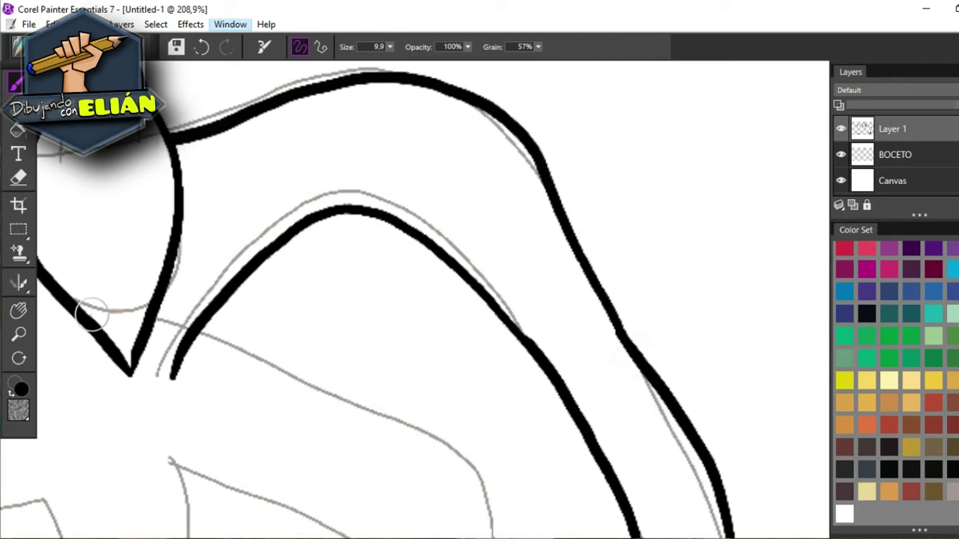
Step: Ink both sides of the central lower body in black, curving them down into a pointed tip
click(19, 335)
click(355, 48)
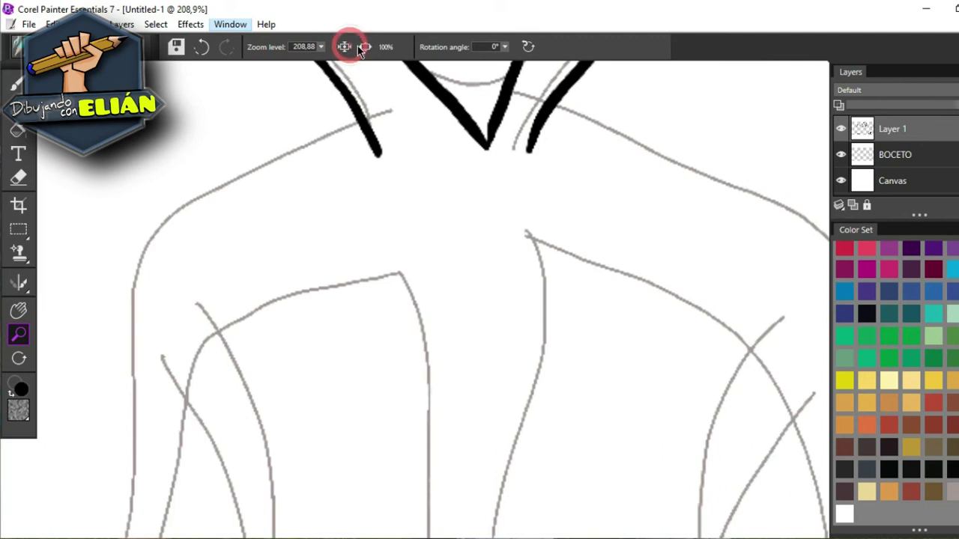
click(365, 47)
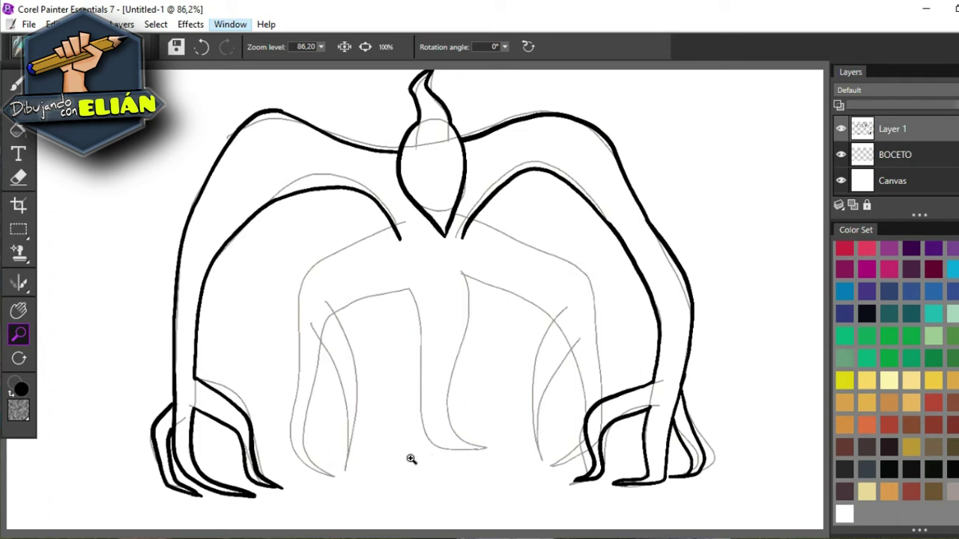
drag(496, 445, 533, 445)
key(b)
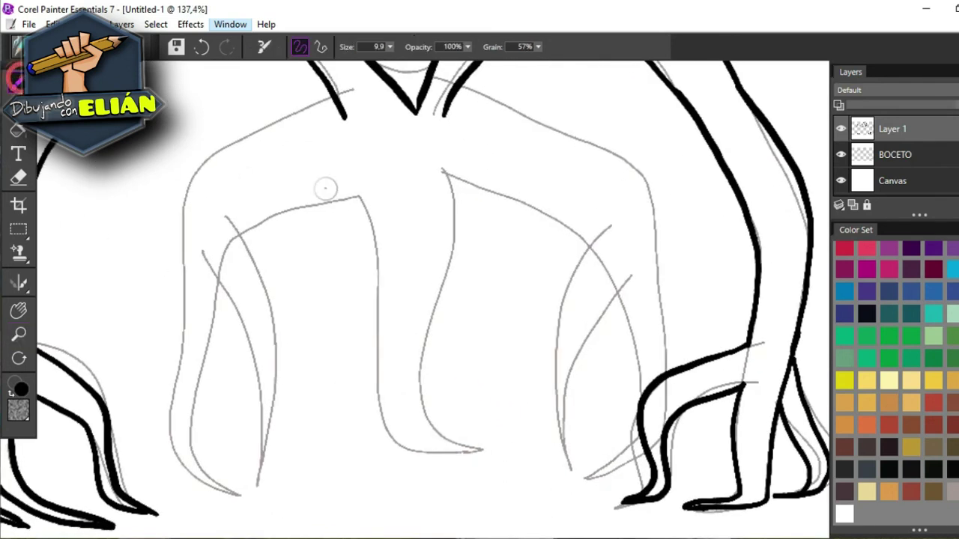
drag(444, 172, 448, 262)
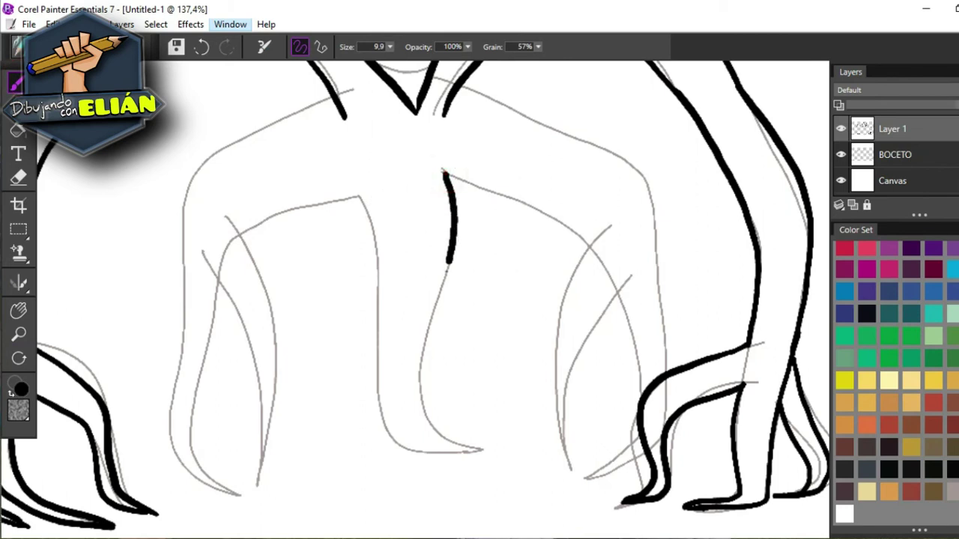
drag(480, 449, 502, 454)
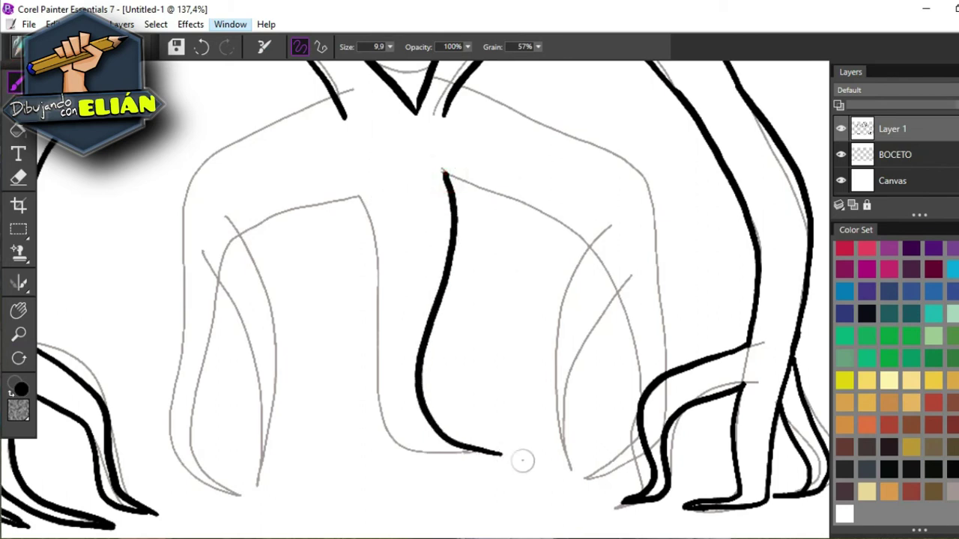
drag(363, 190, 369, 247)
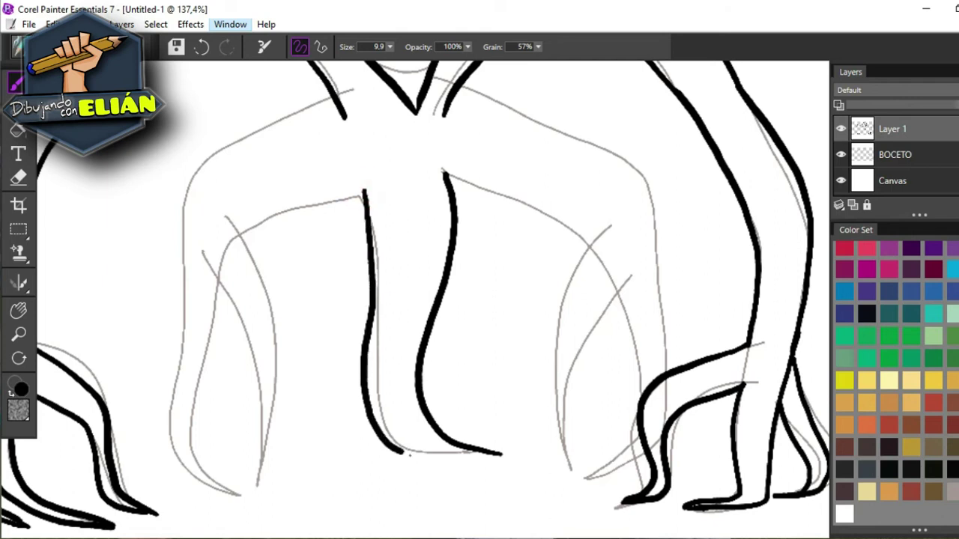
drag(497, 454, 527, 462)
Step: Ink the left inner limb in black, including its outer contour, two claws and the lower edge joining the body
mouse_move(345, 106)
mouse_down()
mouse_move(199, 156)
mouse_move(186, 186)
mouse_move(190, 342)
mouse_move(170, 469)
mouse_move(213, 498)
mouse_move(250, 504)
mouse_move(209, 482)
mouse_move(201, 418)
mouse_move(228, 287)
mouse_move(256, 411)
mouse_up()
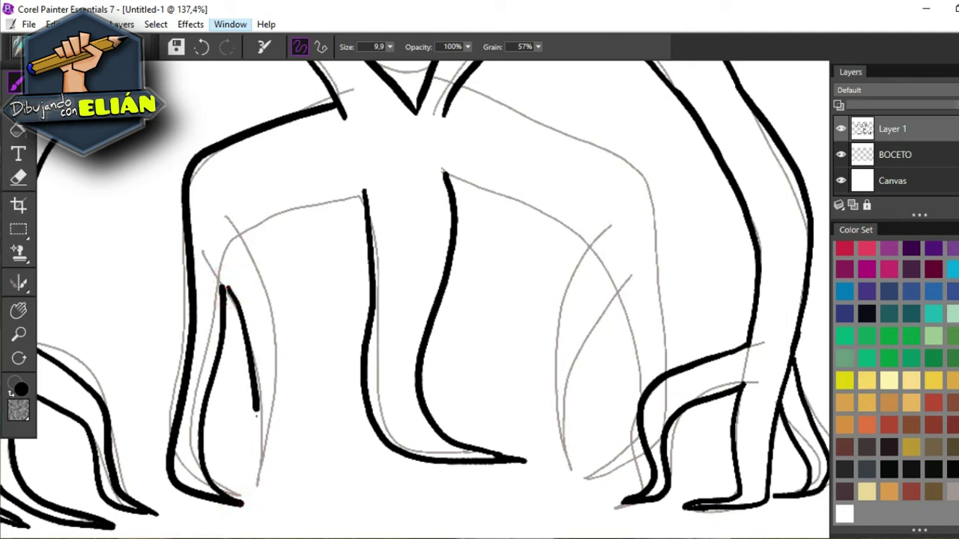
mouse_move(262, 447)
mouse_down()
mouse_move(276, 326)
mouse_move(263, 262)
mouse_move(244, 234)
mouse_up()
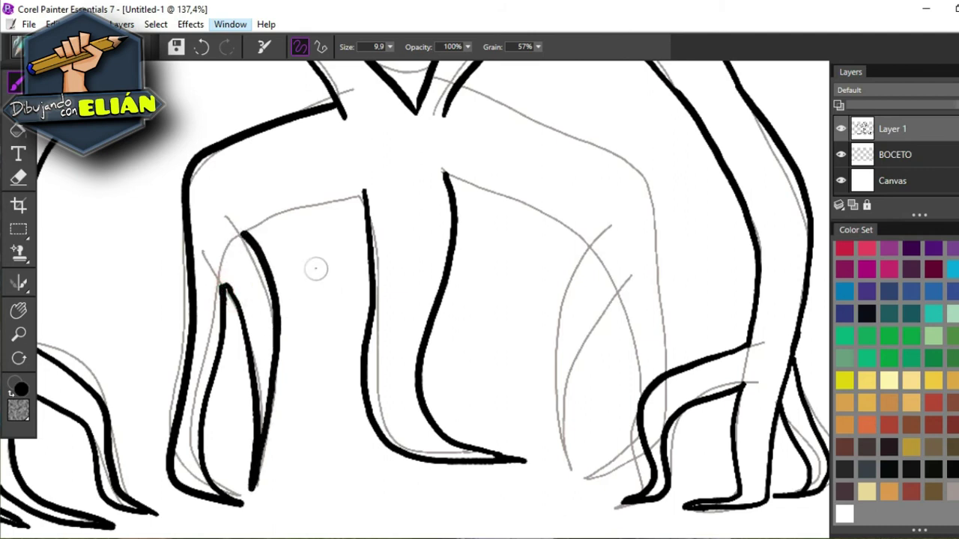
drag(244, 235, 334, 204)
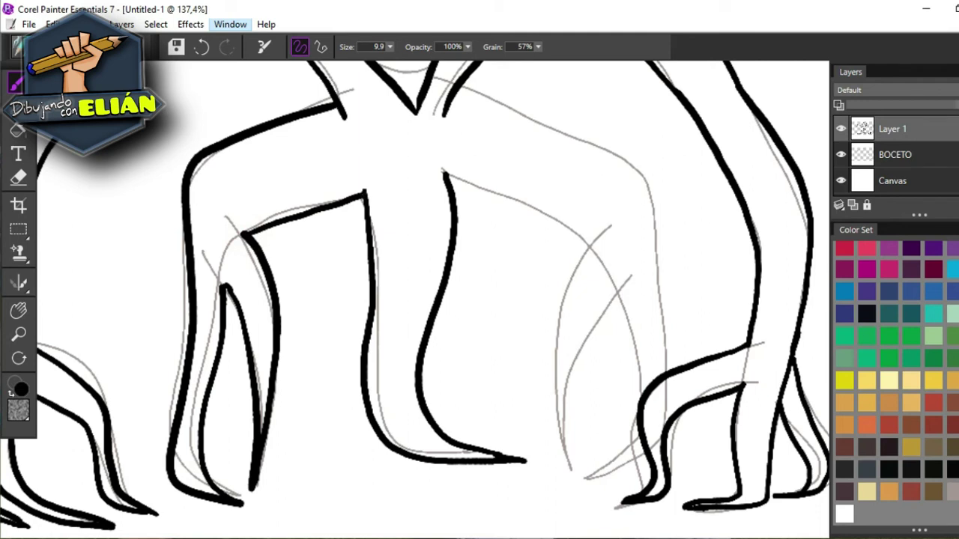
Step: Ink the right inner limb's lower edge from the body and its two claws in black
mouse_move(444, 176)
mouse_down()
mouse_move(529, 203)
mouse_move(587, 243)
mouse_move(582, 254)
mouse_move(590, 247)
mouse_move(550, 333)
mouse_move(550, 418)
mouse_move(568, 462)
mouse_up()
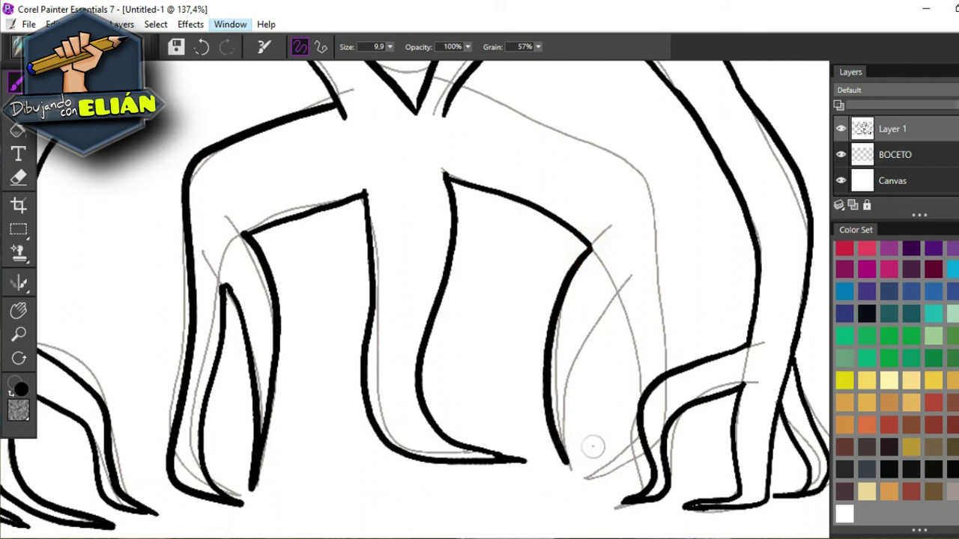
mouse_move(621, 293)
mouse_down()
mouse_move(591, 341)
mouse_move(569, 473)
mouse_up()
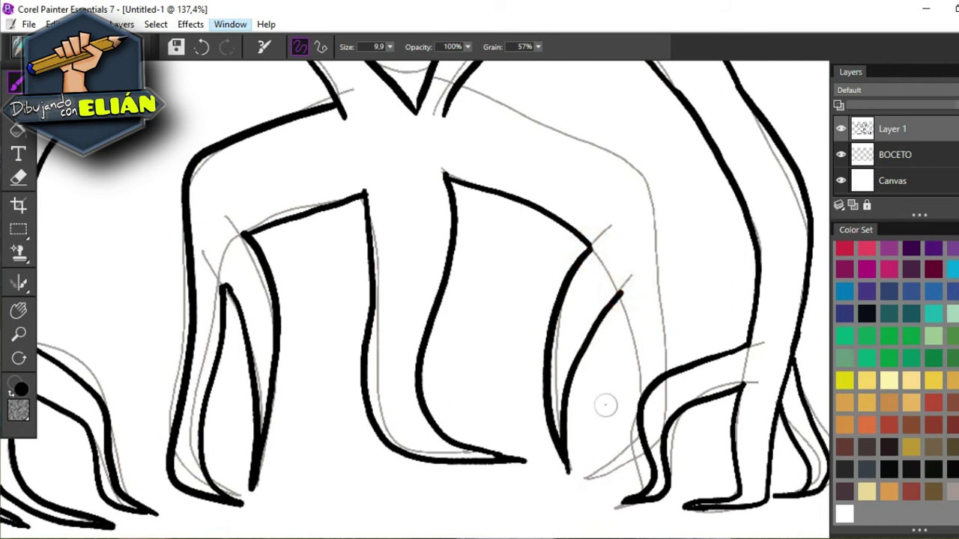
drag(621, 294, 644, 403)
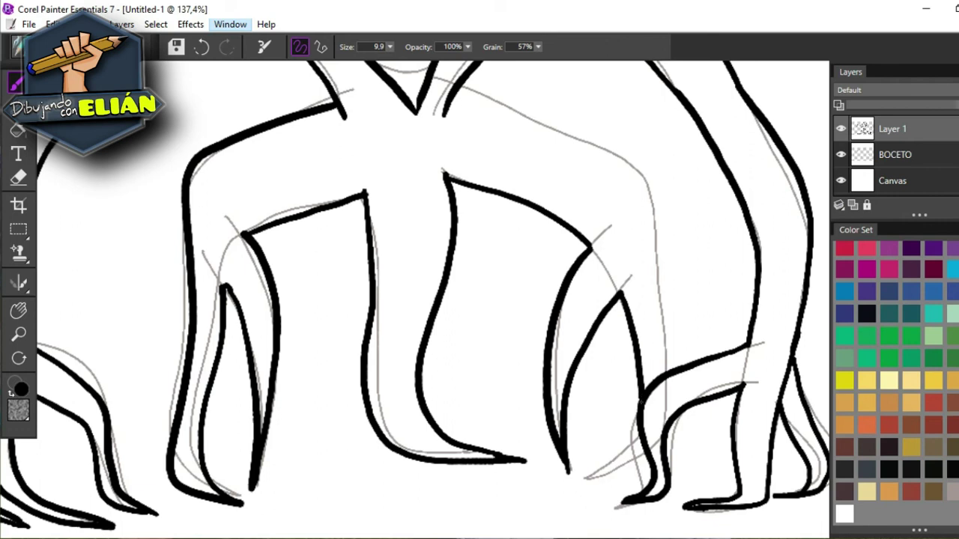
drag(641, 437, 589, 487)
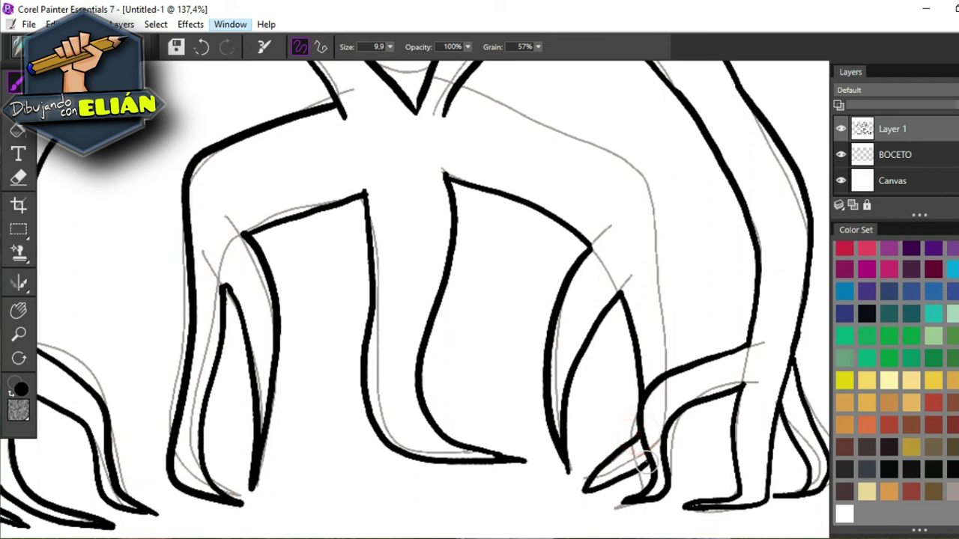
Step: Ink the right inner limb's outer contour in black, from its claws up over the bend to the body
drag(667, 446, 677, 416)
drag(666, 367, 647, 182)
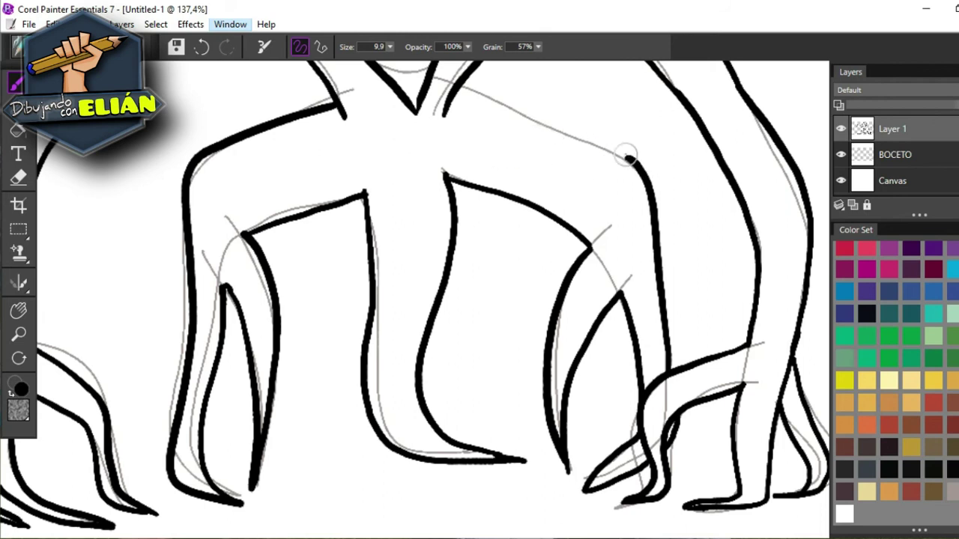
drag(632, 159, 561, 130)
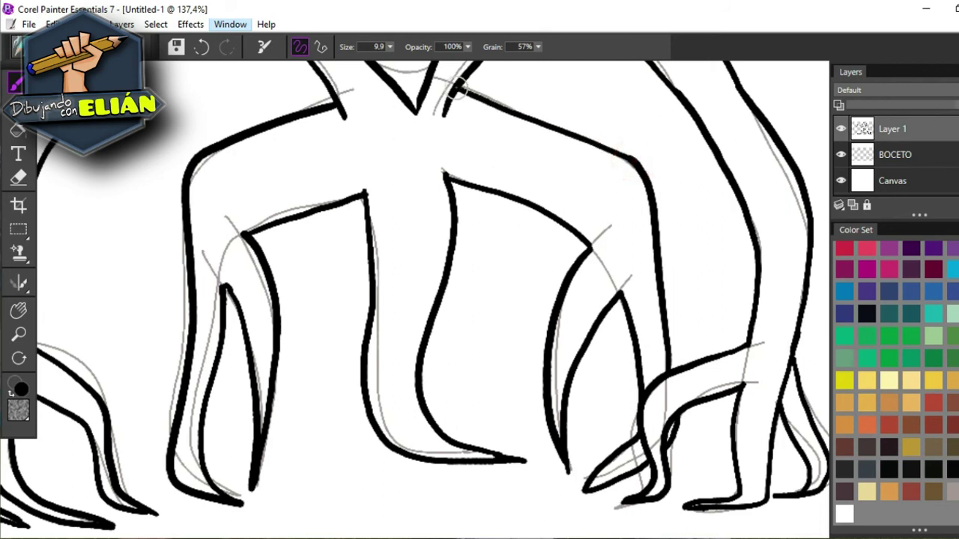
click(19, 335)
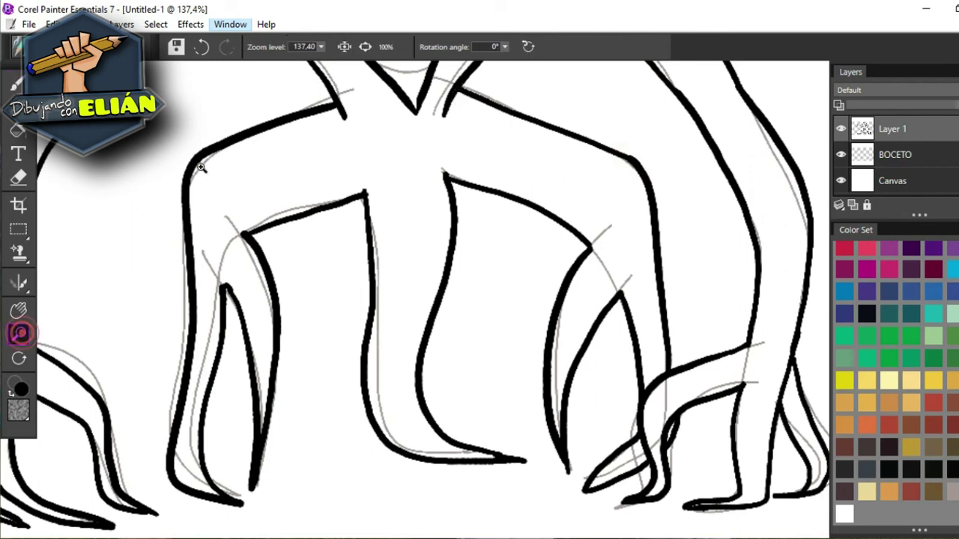
click(344, 47)
click(366, 47)
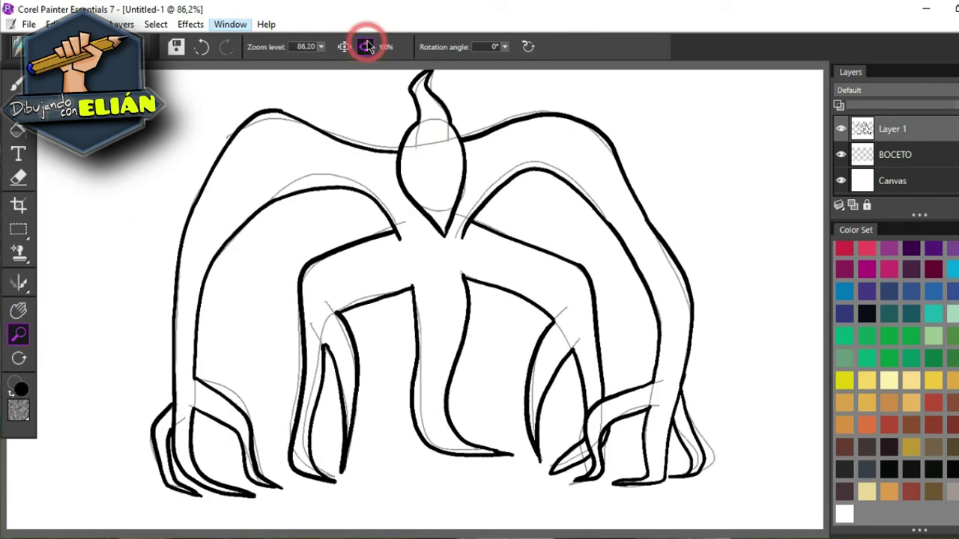
Step: With the brush size at 1.4, outline a blue highlight band along the left side of the horn and head and fill it
key(n)
mouse_move(196, 196)
mouse_down()
mouse_move(375, 139)
mouse_move(670, 270)
mouse_move(641, 397)
mouse_move(555, 193)
mouse_move(450, 420)
mouse_up()
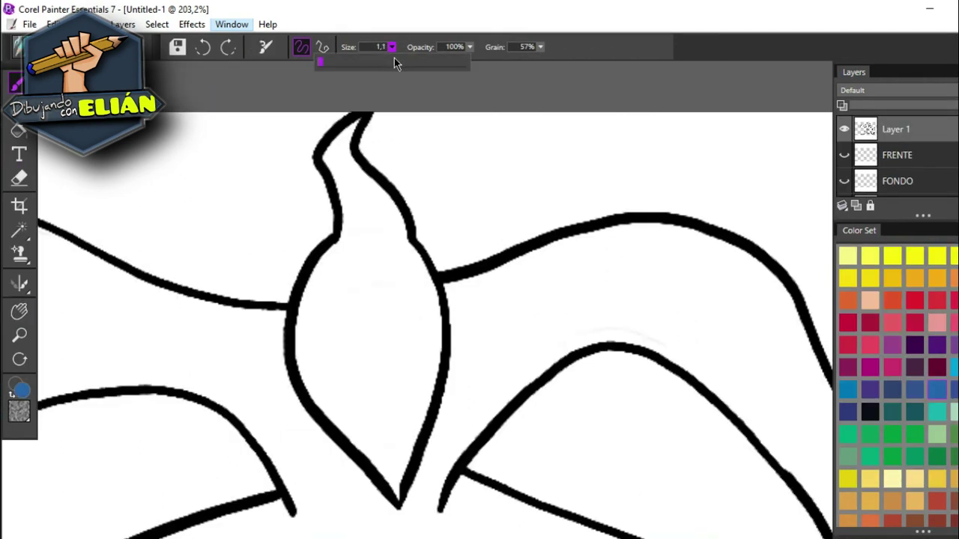
click(396, 63)
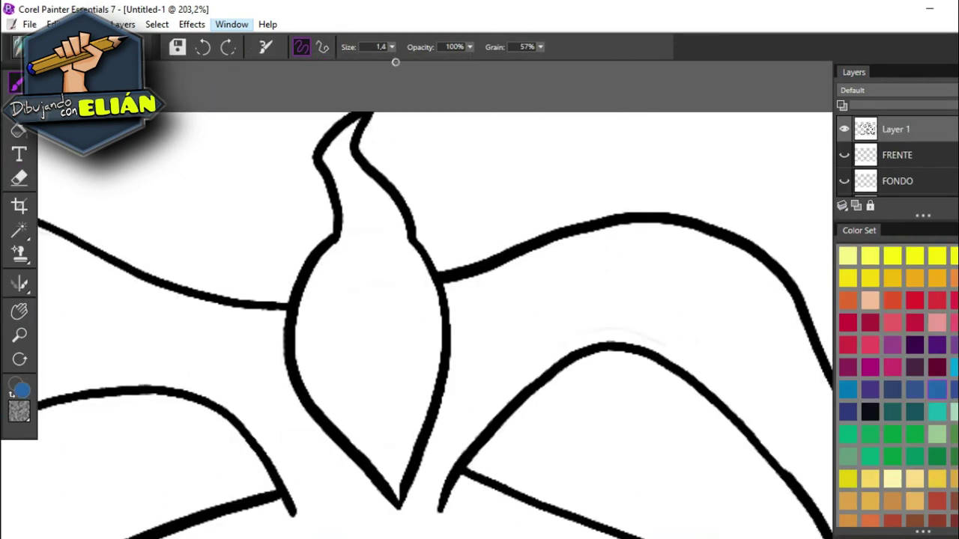
drag(353, 119, 369, 114)
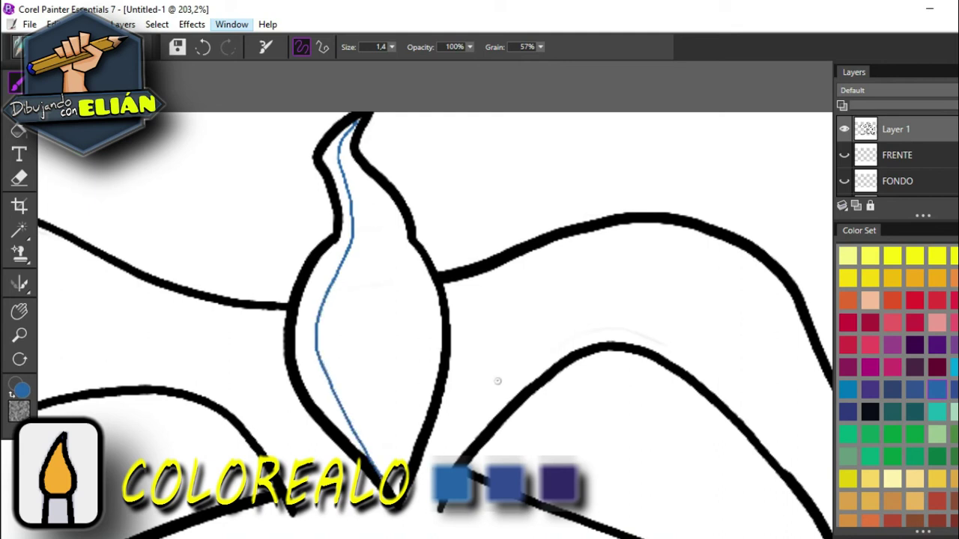
click(19, 130)
click(314, 293)
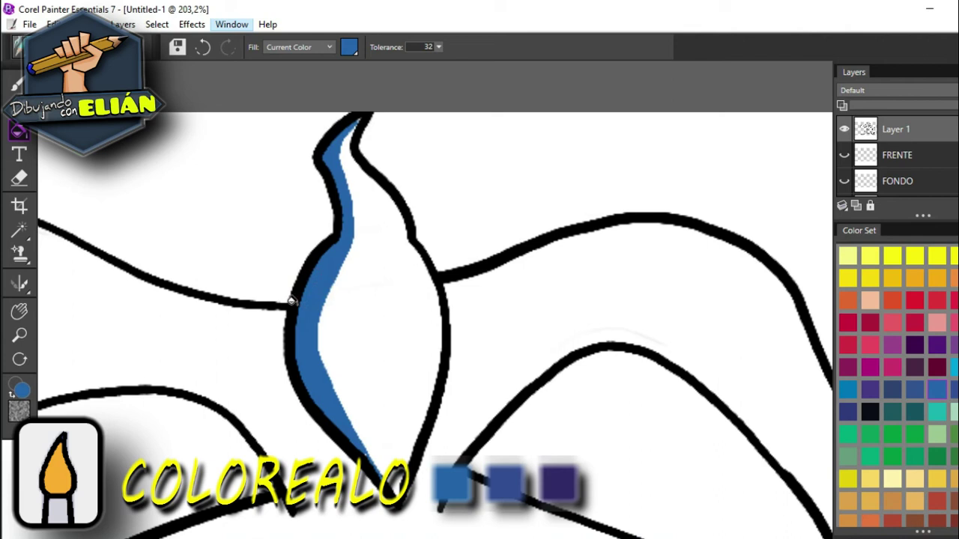
Step: Draw a darker blue dividing line along the right side of the horn and head, and fill the centre with that darker blue
click(955, 390)
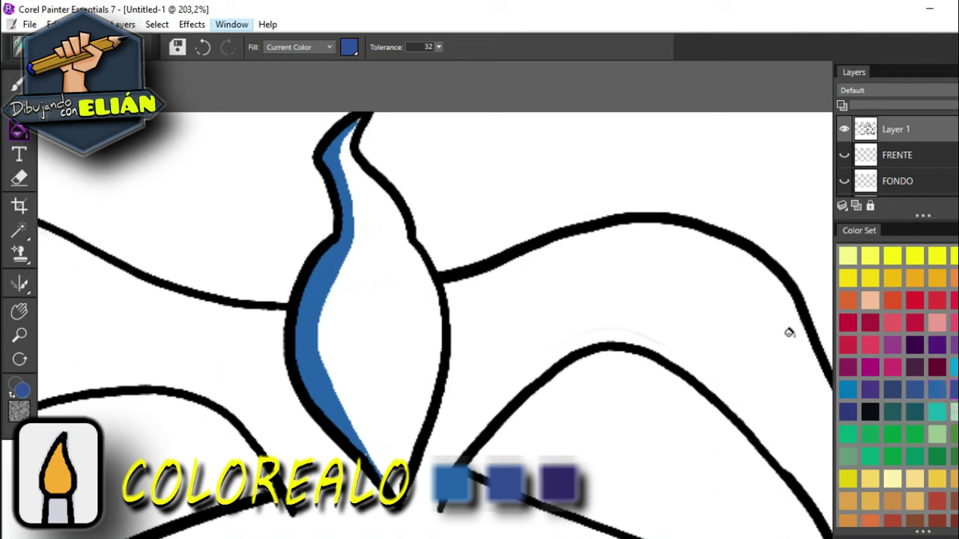
key(b)
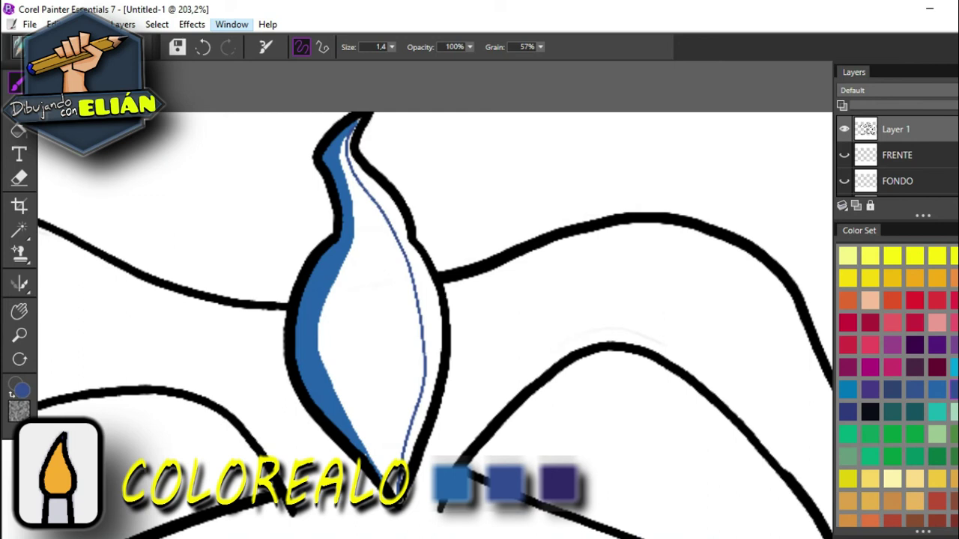
click(19, 131)
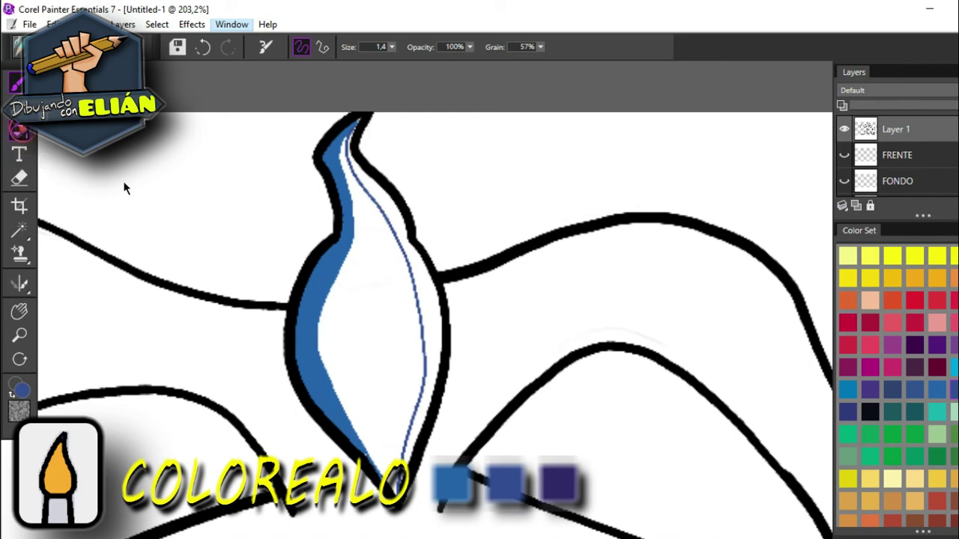
click(378, 317)
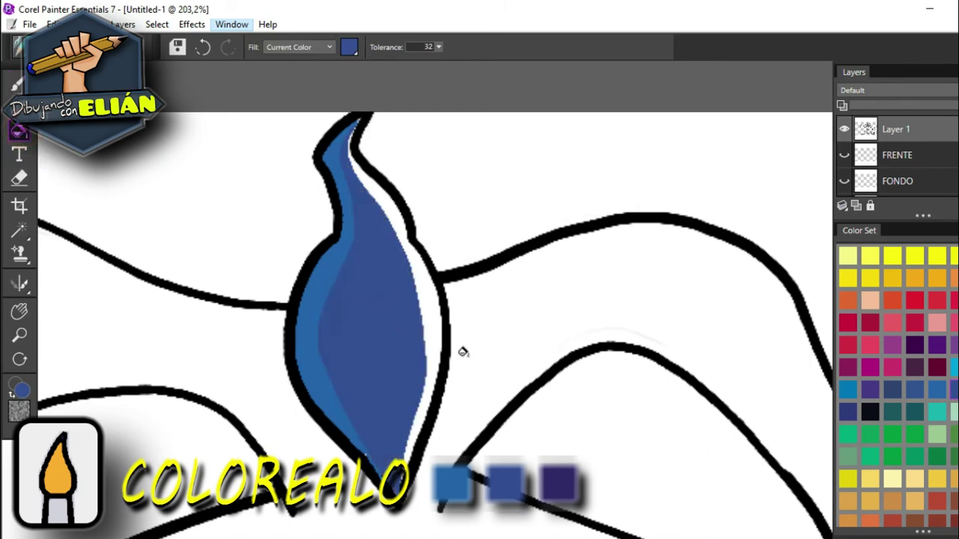
Step: Outline a lighter blue highlight band along the upper outer edge of the left outer limb and fill it
click(19, 337)
key(ctrl+minus)
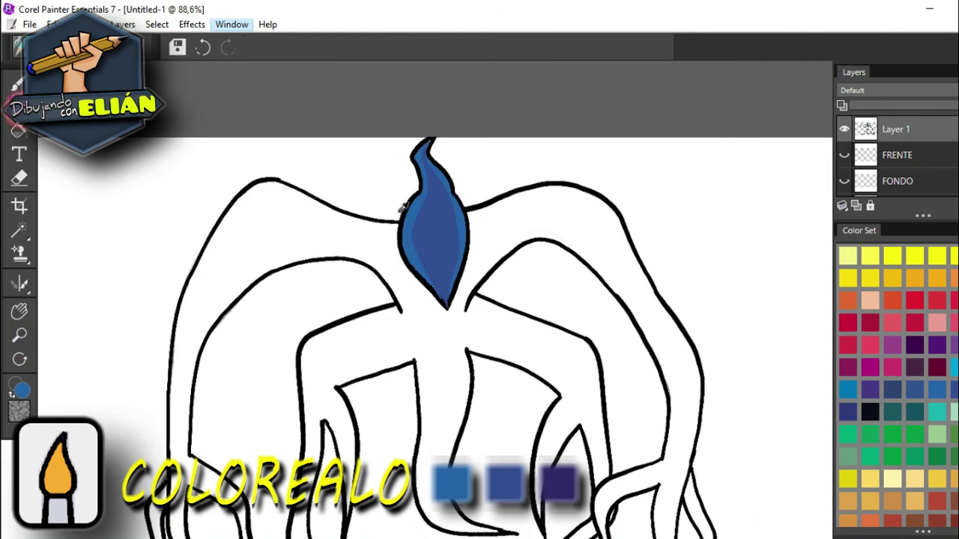
click(277, 198)
click(262, 217)
key(b)
mouse_move(494, 267)
mouse_down()
mouse_move(222, 202)
mouse_move(179, 255)
mouse_move(97, 417)
mouse_up()
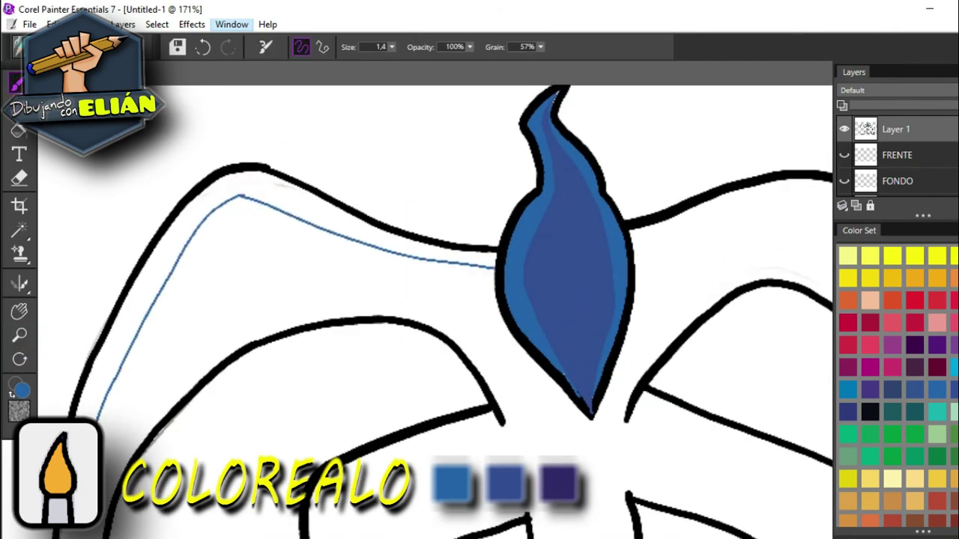
mouse_move(219, 407)
mouse_down()
mouse_move(306, 321)
mouse_move(394, 172)
mouse_up()
drag(270, 182, 249, 292)
key(k)
click(274, 96)
Step: Outline a matching lighter blue highlight band along the right outer limb's outer edge up to the head and fill it
key(b)
scroll(150, 289, up, 3)
mouse_move(137, 279)
mouse_down()
mouse_move(318, 216)
mouse_move(543, 224)
mouse_move(623, 329)
mouse_move(749, 535)
mouse_up()
key(space)
drag(406, 386, 349, 186)
mouse_move(218, 63)
mouse_down()
mouse_move(347, 428)
mouse_move(347, 461)
mouse_up()
key(space)
drag(309, 400, 237, 153)
drag(274, 217, 275, 352)
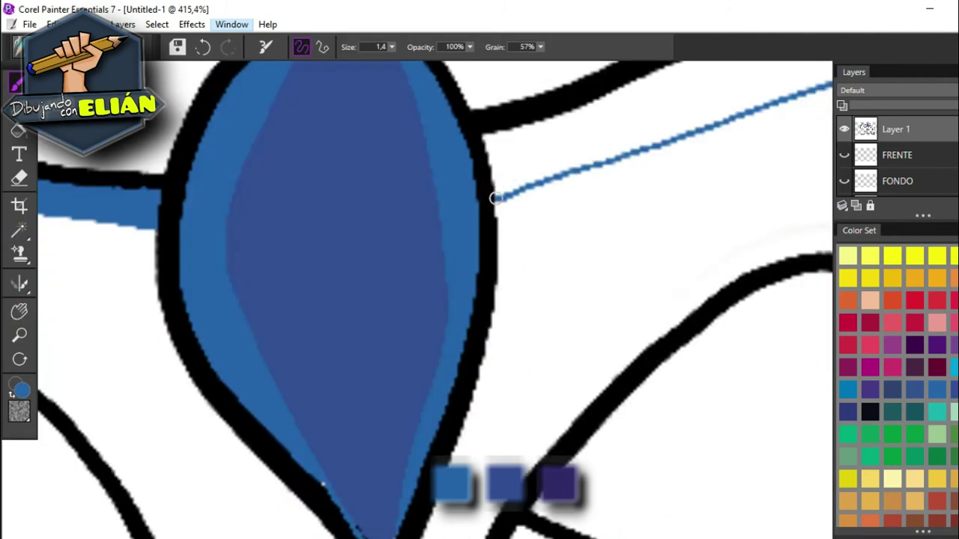
key(k)
click(499, 142)
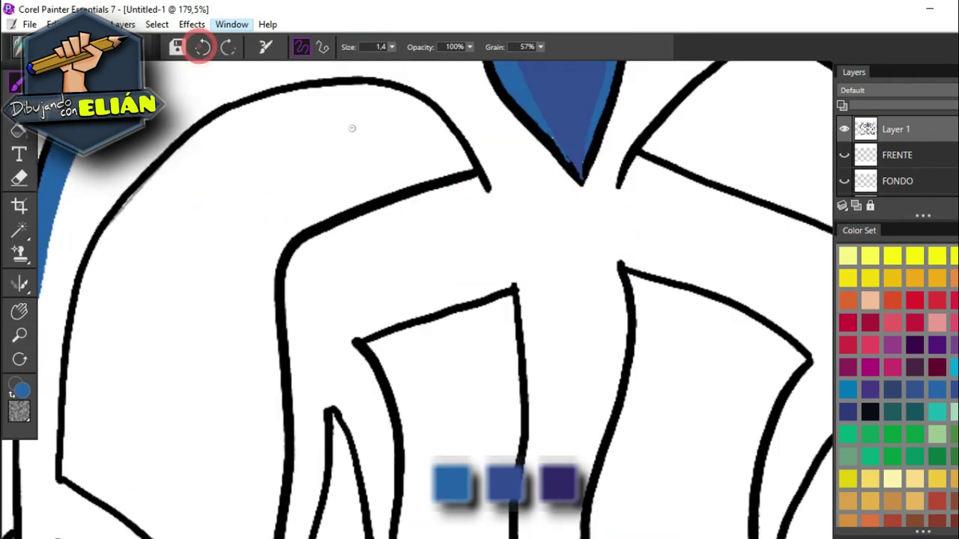
Step: Outline and fill a lighter blue highlight band along the upper outer edge of the left inner limb
mouse_move(490, 192)
mouse_down()
mouse_move(330, 242)
mouse_move(302, 279)
mouse_move(293, 345)
mouse_up()
key(k)
click(299, 252)
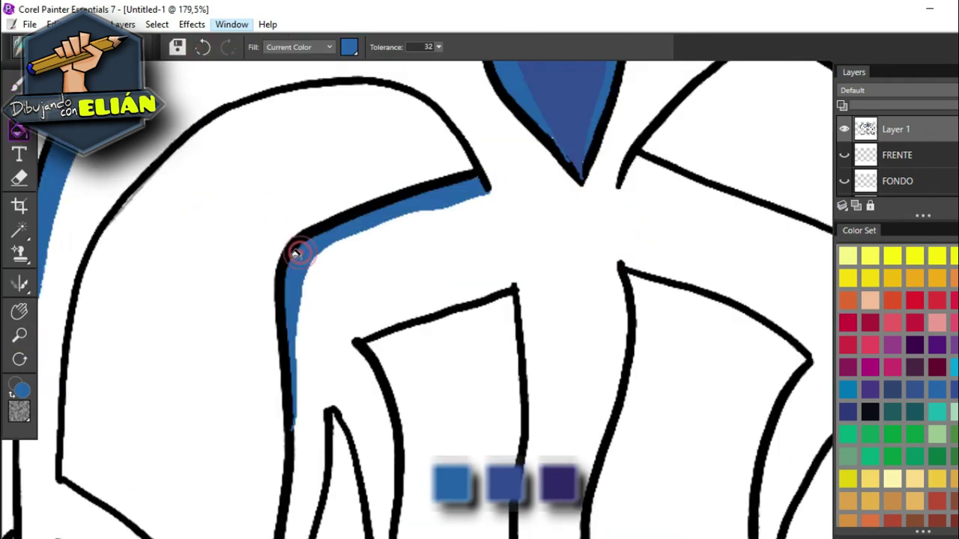
Step: Outline and fill a lighter blue highlight band along the upper outer edge of the right inner limb
key(g)
drag(743, 368, 373, 368)
key(b)
mouse_move(247, 192)
mouse_down()
mouse_move(474, 262)
mouse_move(518, 362)
mouse_up()
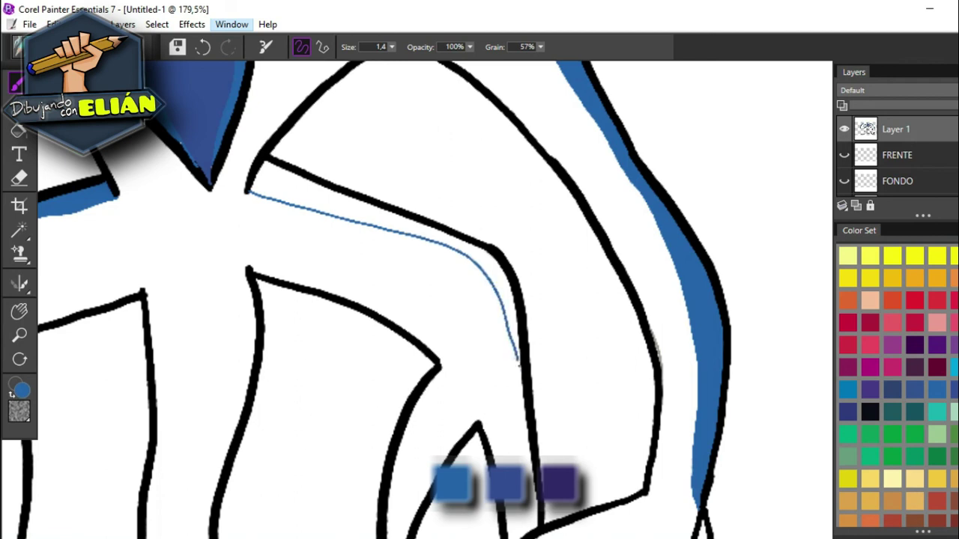
click(19, 131)
click(274, 182)
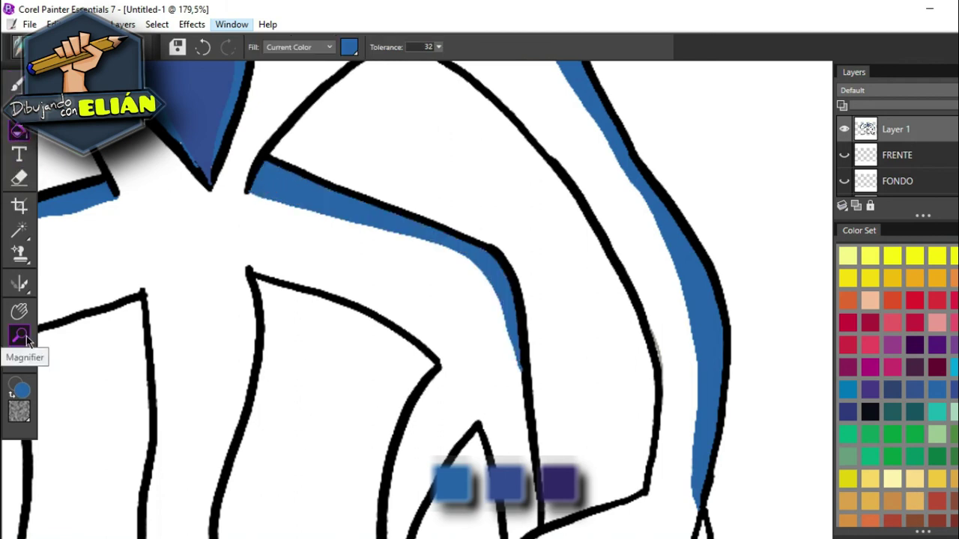
Step: Outline lighter blue highlight bands inside both sides of the central lower body and fill them
click(19, 335)
scroll(278, 193, down, 3)
scroll(255, 210, down, 2)
scroll(289, 287, up, 5)
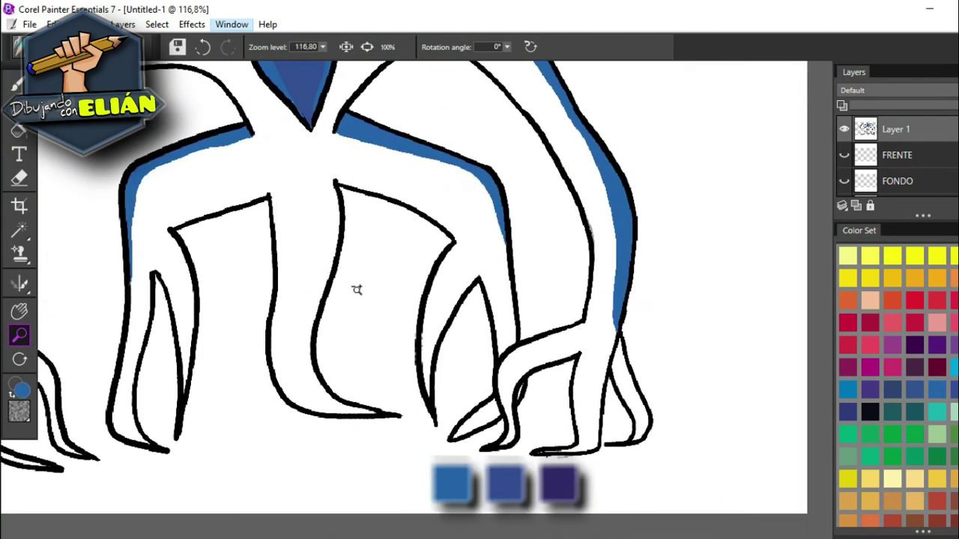
key(b)
mouse_move(257, 155)
mouse_down()
mouse_move(274, 195)
mouse_move(277, 320)
mouse_move(265, 424)
mouse_up()
drag(352, 134, 321, 356)
click(19, 131)
click(268, 196)
click(344, 210)
key(m)
click(346, 46)
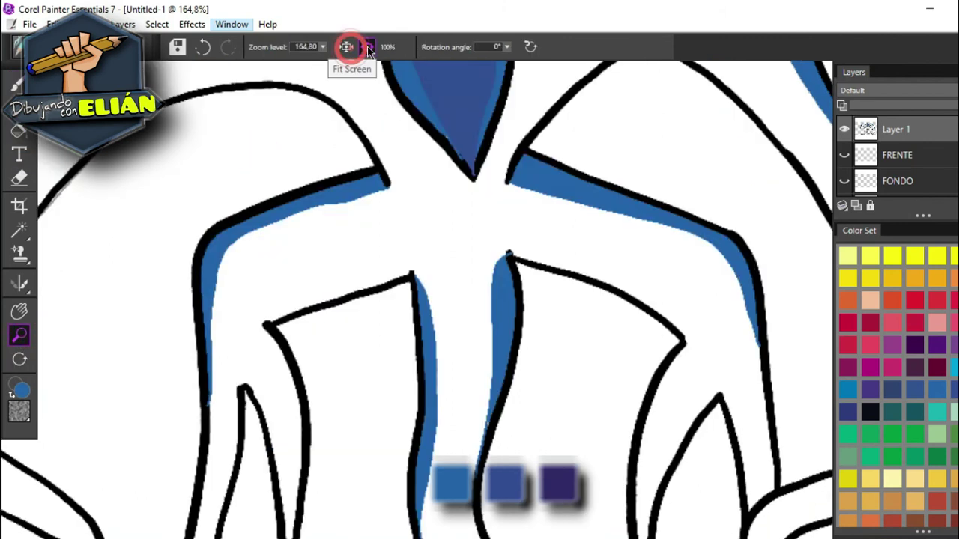
Step: Outline dark purple shadows under both outer limbs' arches, and fill them, the body and the inner limbs with dark purple
key(b)
scroll(501, 134, up, 4)
mouse_move(753, 351)
mouse_down()
mouse_move(741, 316)
mouse_move(593, 182)
mouse_move(429, 257)
mouse_up()
mouse_move(331, 269)
mouse_down()
mouse_move(212, 214)
mouse_move(87, 213)
mouse_move(334, 190)
mouse_move(296, 204)
mouse_move(196, 325)
mouse_up()
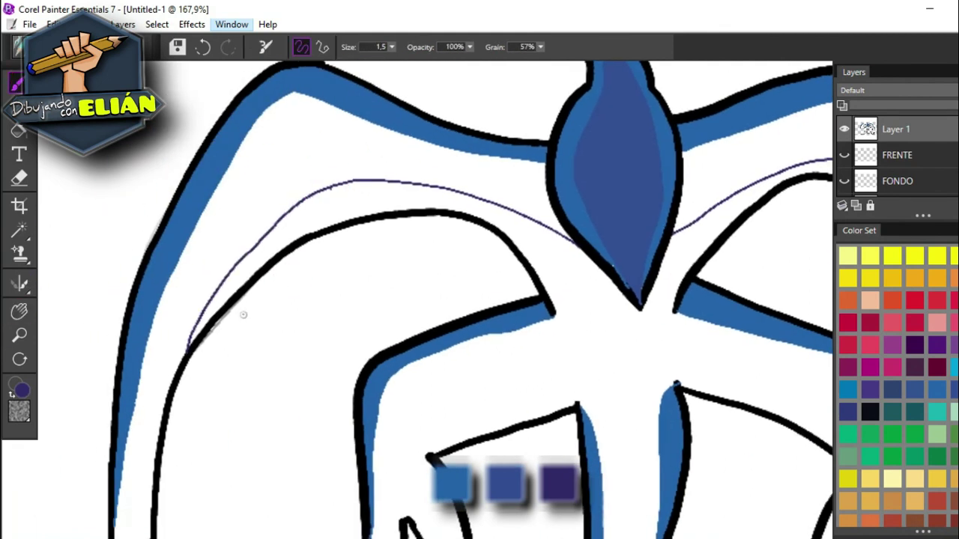
click(20, 334)
click(345, 47)
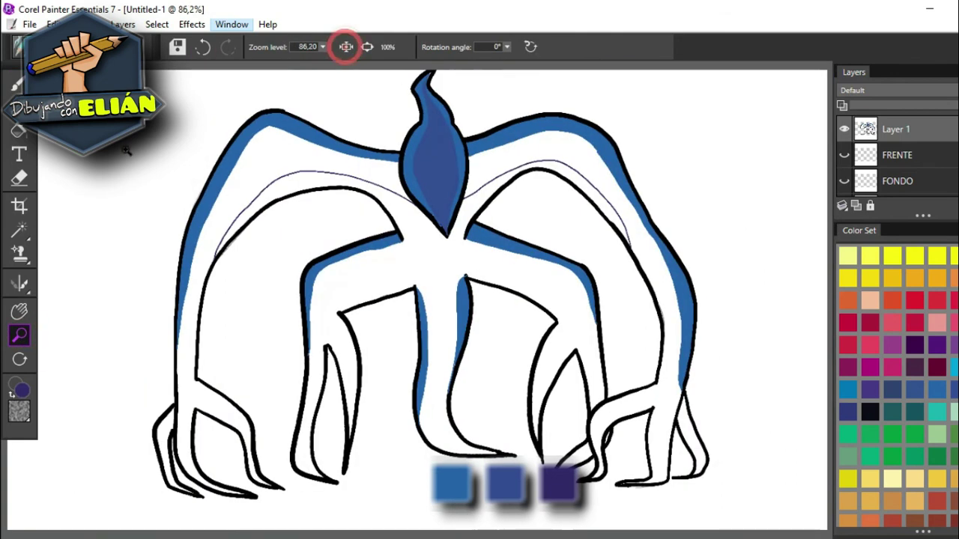
key(k)
click(595, 307)
Step: Outline a dark purple shadow band along the inner side of the left outer limb's rear claw and fill it
key(m)
click(159, 477)
click(159, 477)
click(18, 81)
mouse_move(197, 298)
mouse_down()
mouse_move(169, 354)
mouse_move(180, 457)
mouse_move(231, 512)
mouse_up()
key(k)
click(177, 390)
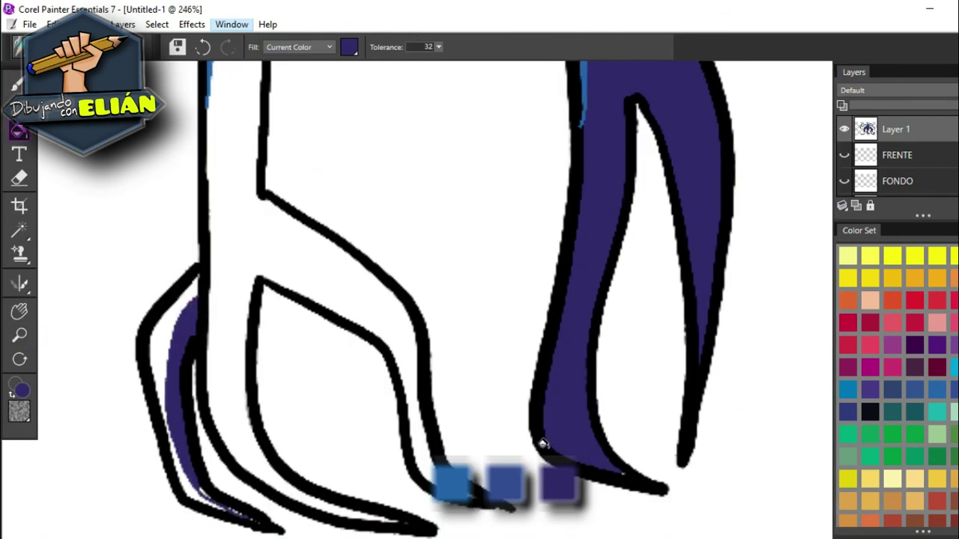
Step: Outline a dark purple shadow band along the inner side of the right outer limb's rear claw and fill it
click(17, 81)
mouse_move(320, 161)
mouse_down()
mouse_move(362, 269)
mouse_move(368, 365)
mouse_up()
click(20, 131)
click(352, 284)
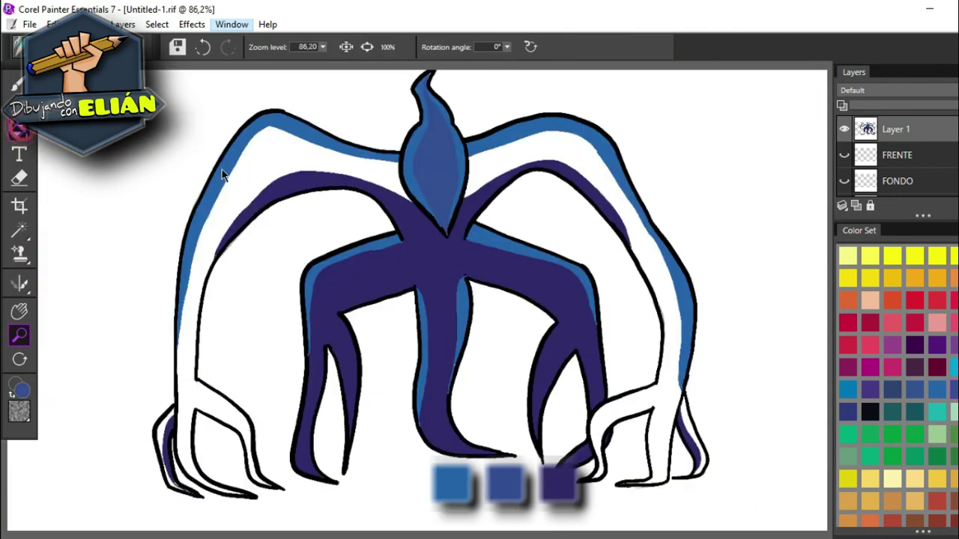
Step: Fill the remaining white areas of both outer limbs and their rear claws with the medium blue used in the head
click(262, 153)
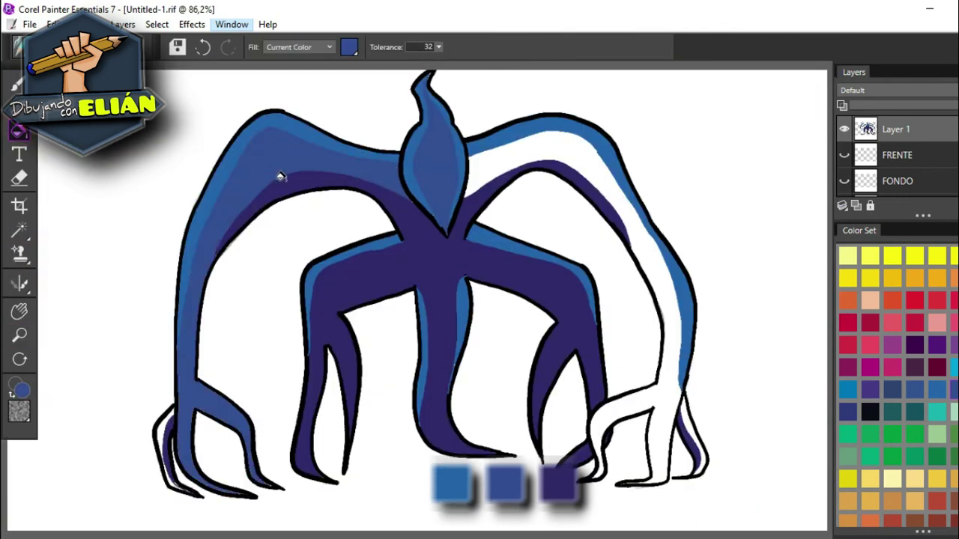
click(524, 146)
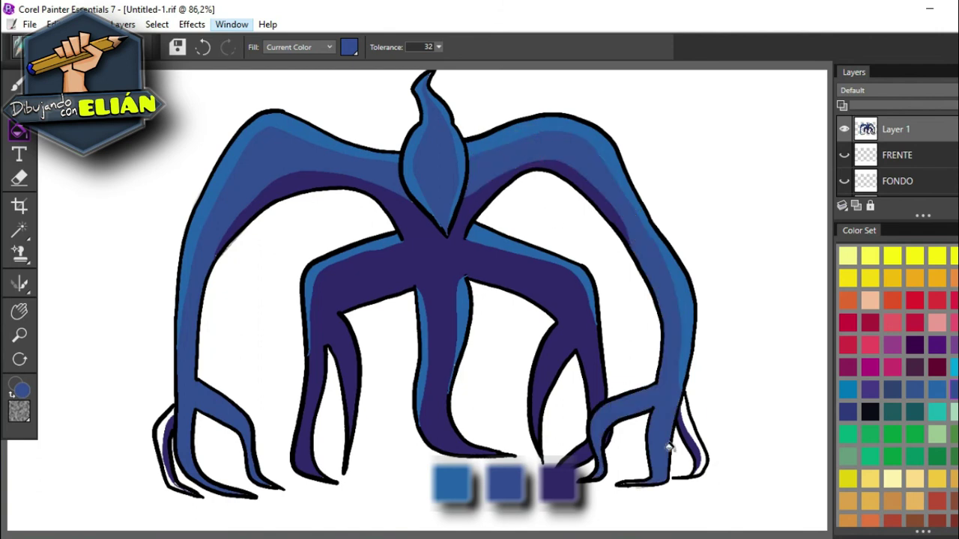
click(682, 419)
click(161, 432)
click(164, 480)
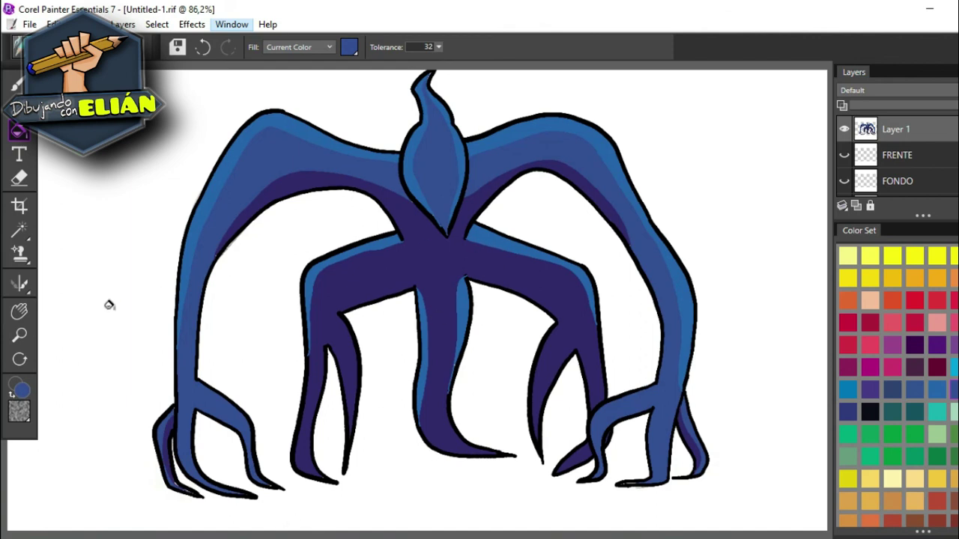
click(19, 335)
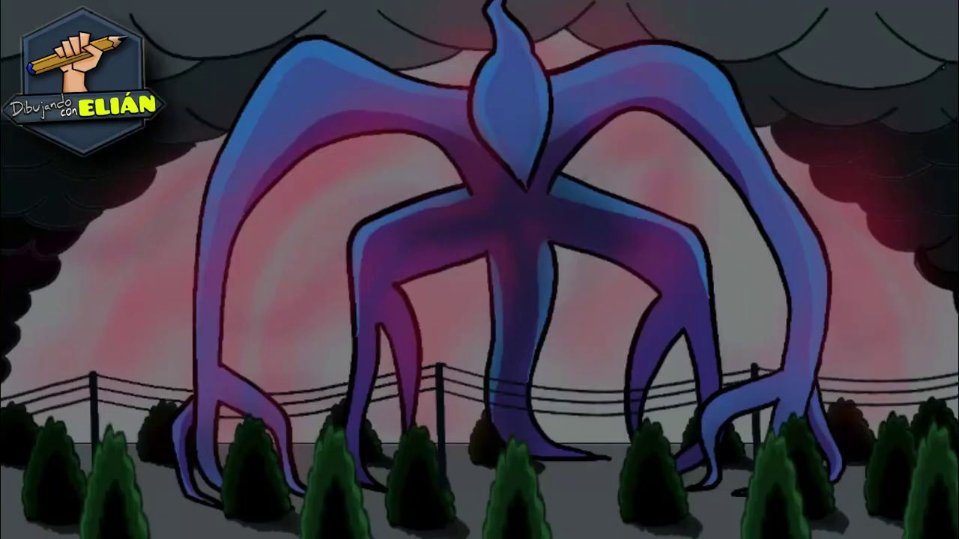